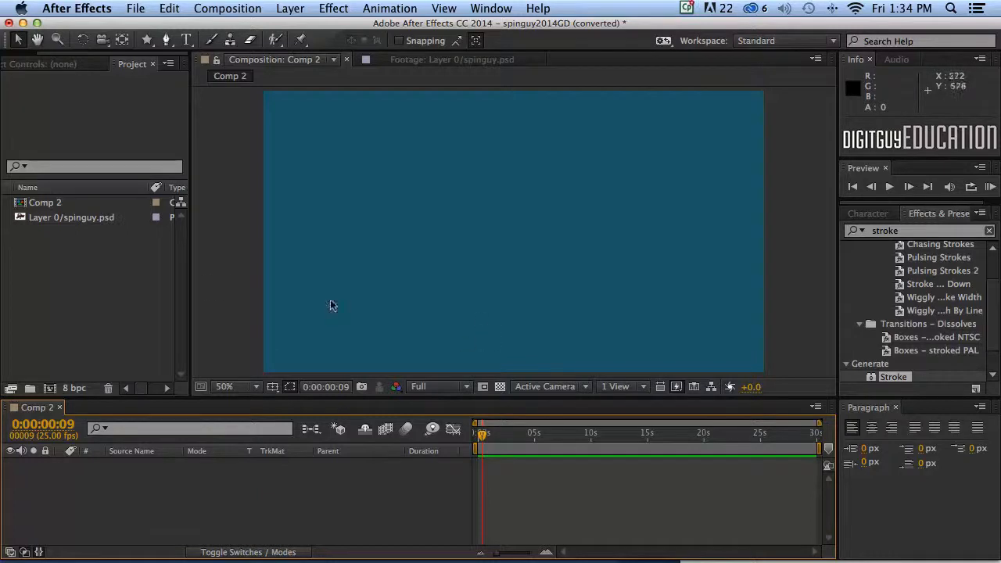
- Add the Layer 0/spinguy.psd footage to the Comp 2 timeline as a layer
click(131, 295)
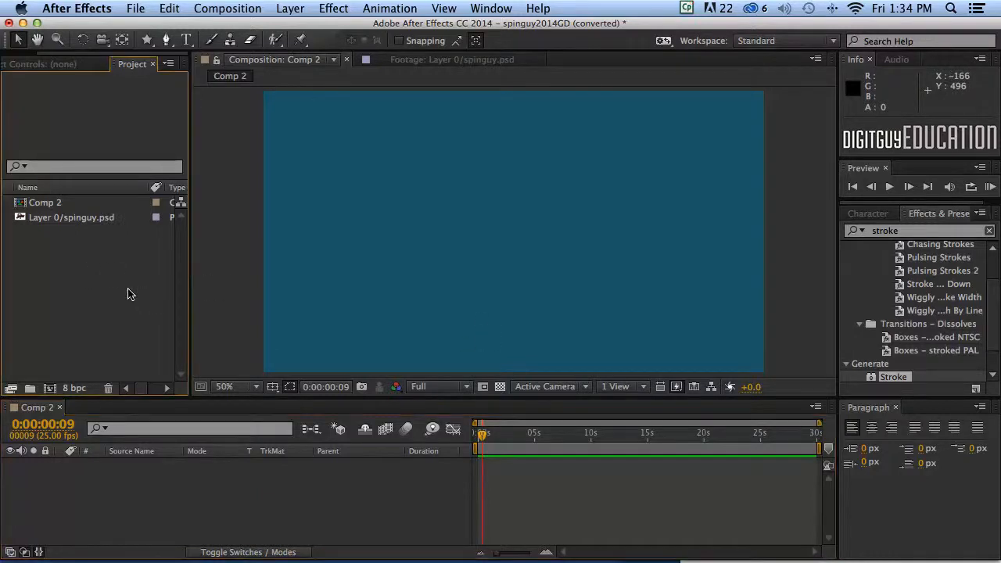
click(16, 218)
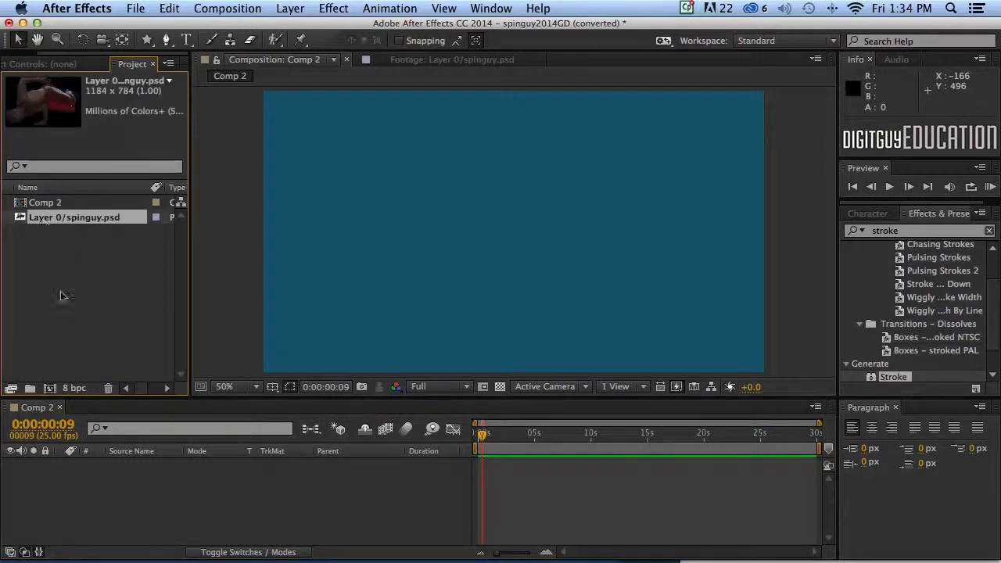
drag(19, 217, 122, 486)
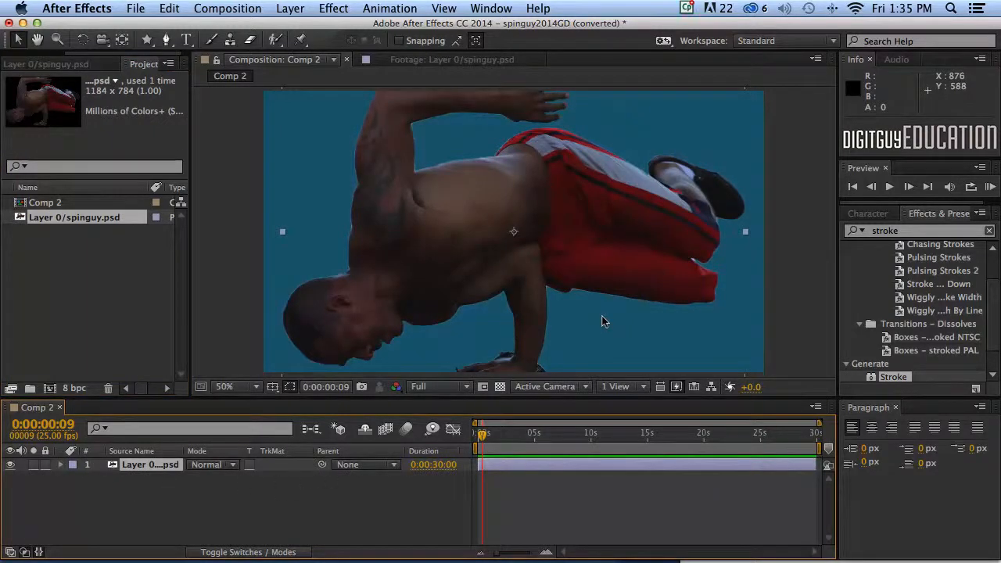
- Scale the spinguy layer to 66% and shift it slightly so the whole figure fits inside the frame
key(comma)
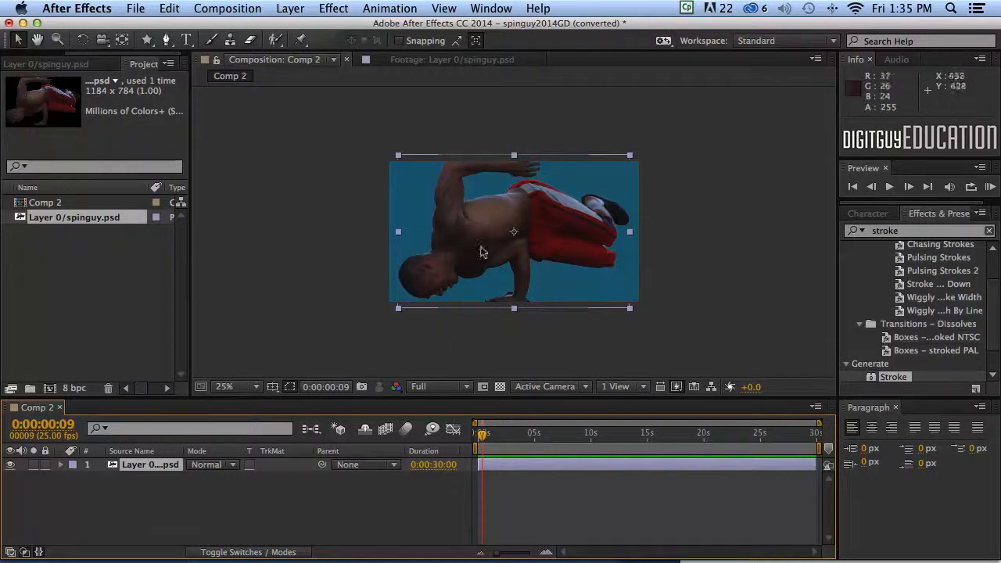
key(period)
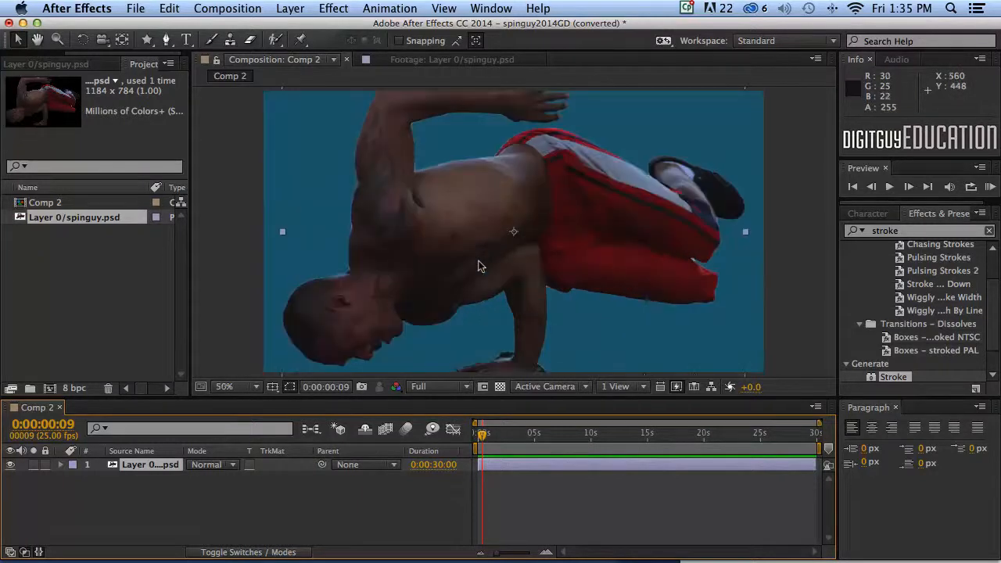
key(s)
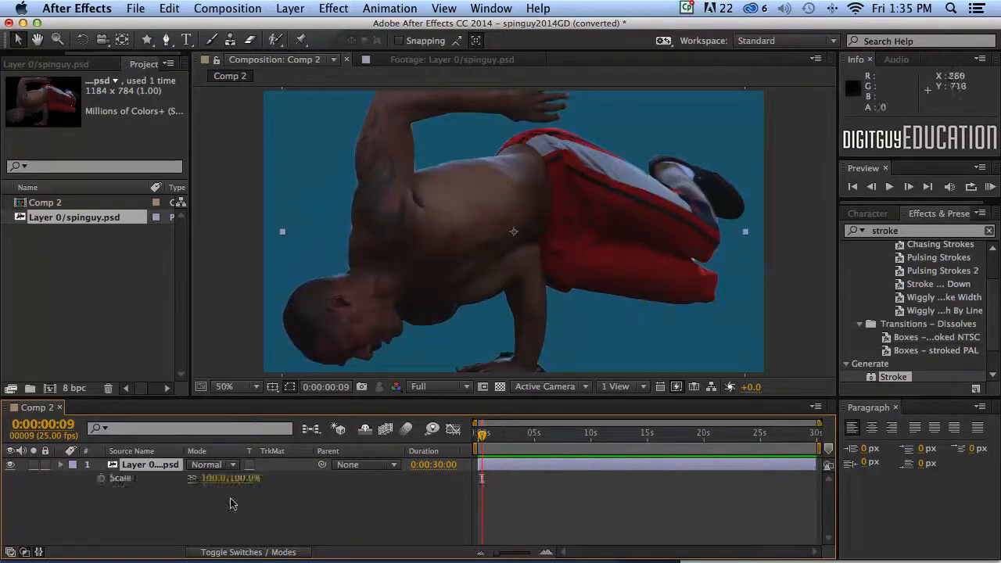
drag(203, 482, 177, 476)
drag(524, 205, 528, 198)
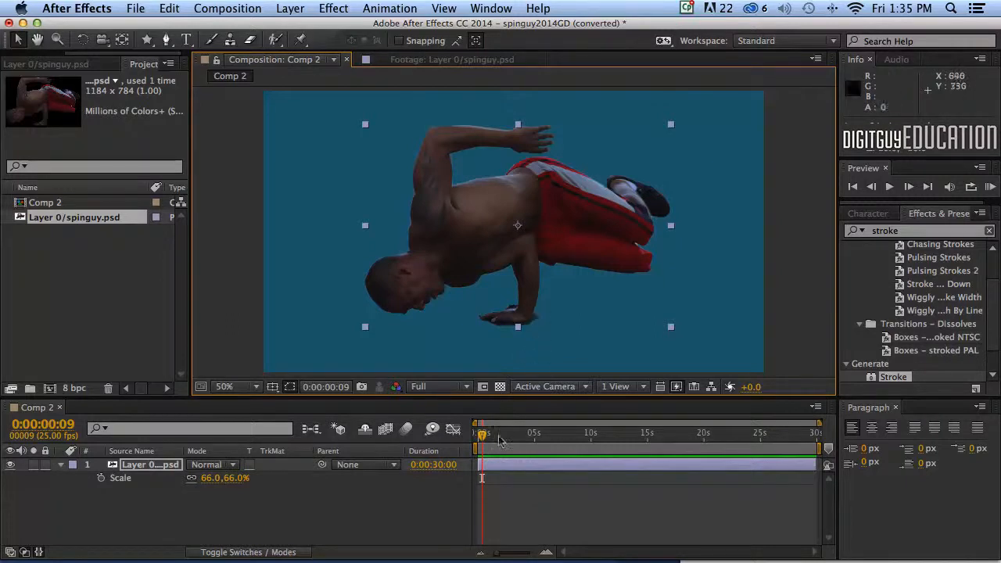
- At 0:00:00:00, use the Puppet Pin tool with mesh display on to place a pin on the supporting hand's fingertips
click(473, 435)
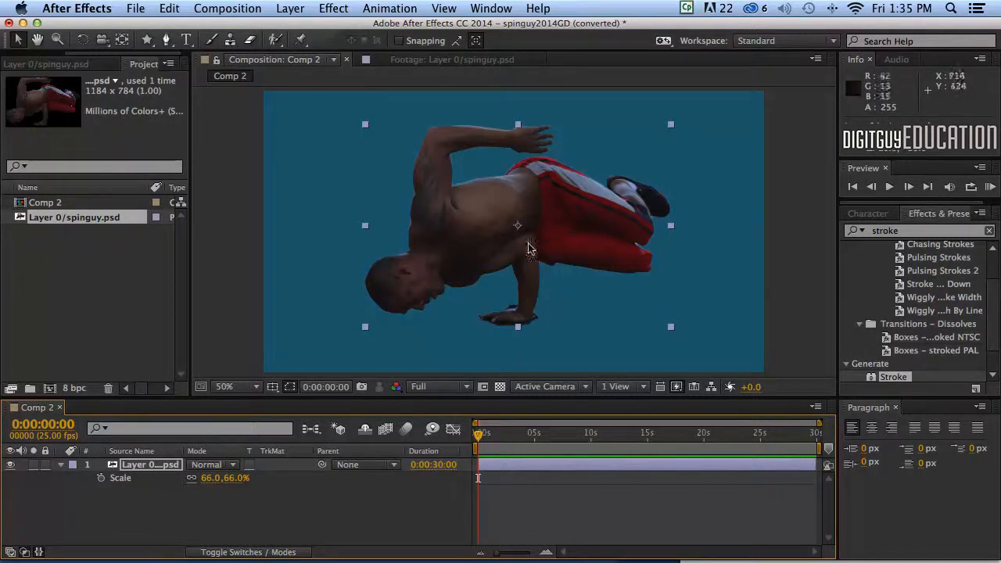
click(480, 226)
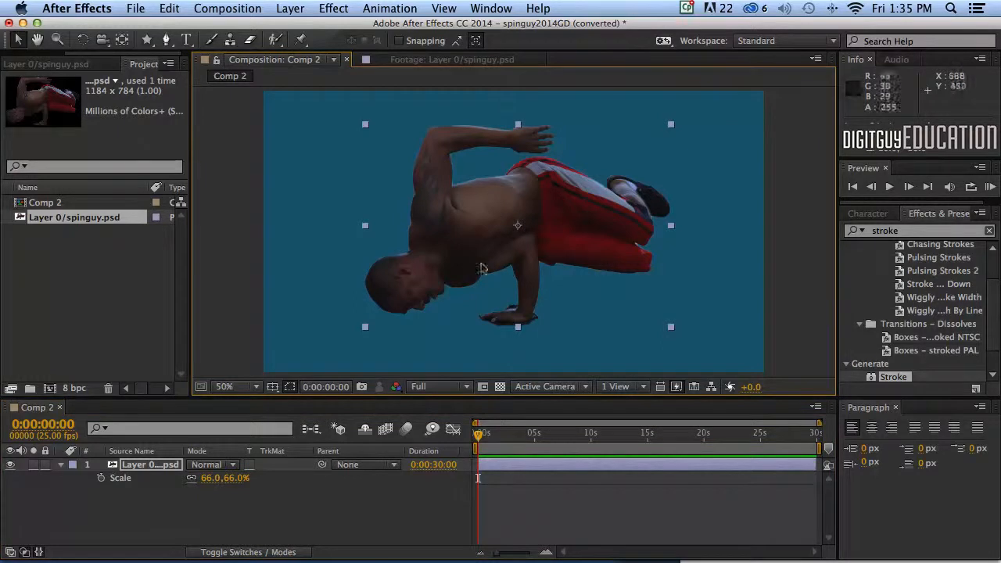
click(300, 41)
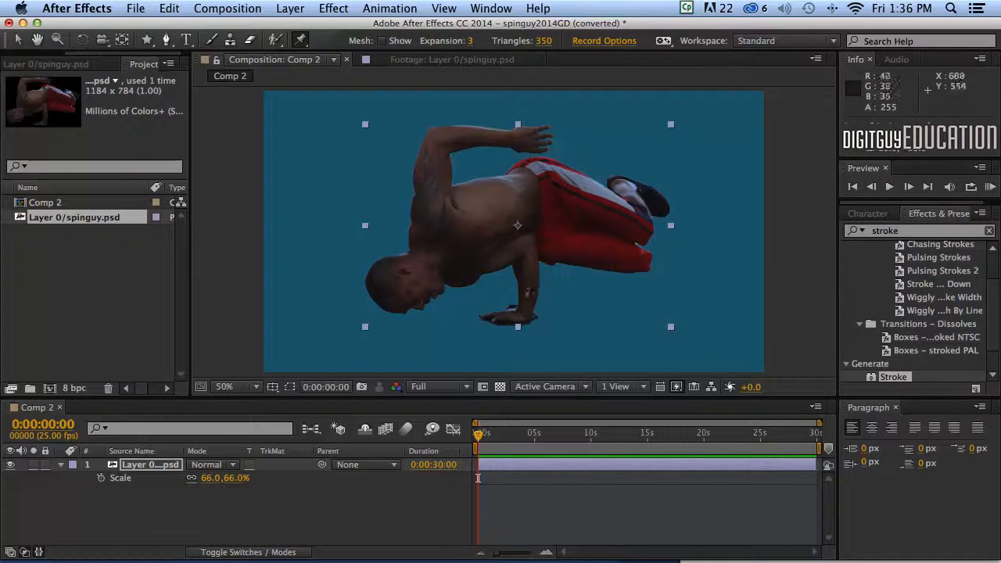
click(382, 41)
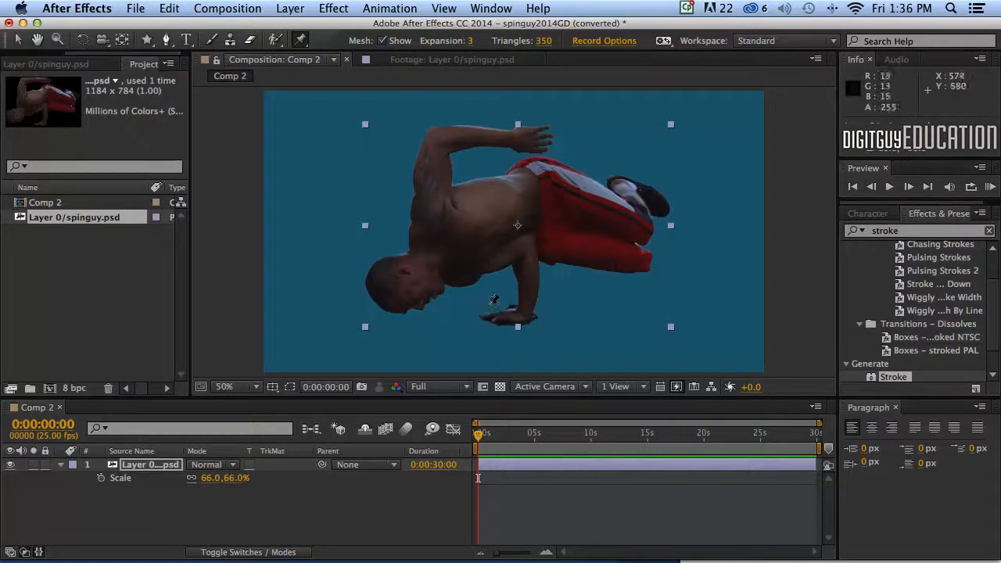
click(486, 317)
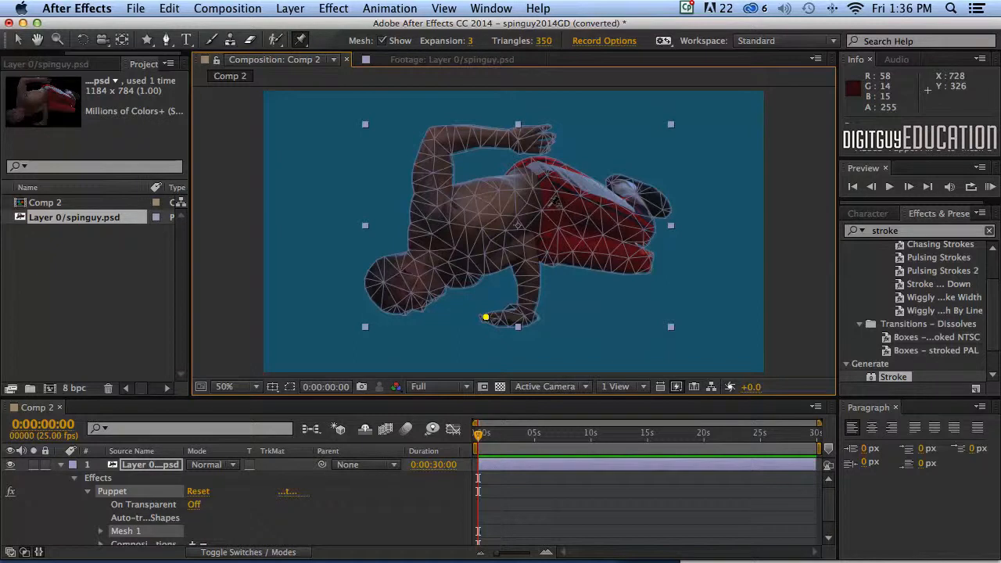
- Hide the puppet mesh and add two more pins across the palm and heel of the supporting hand
click(380, 40)
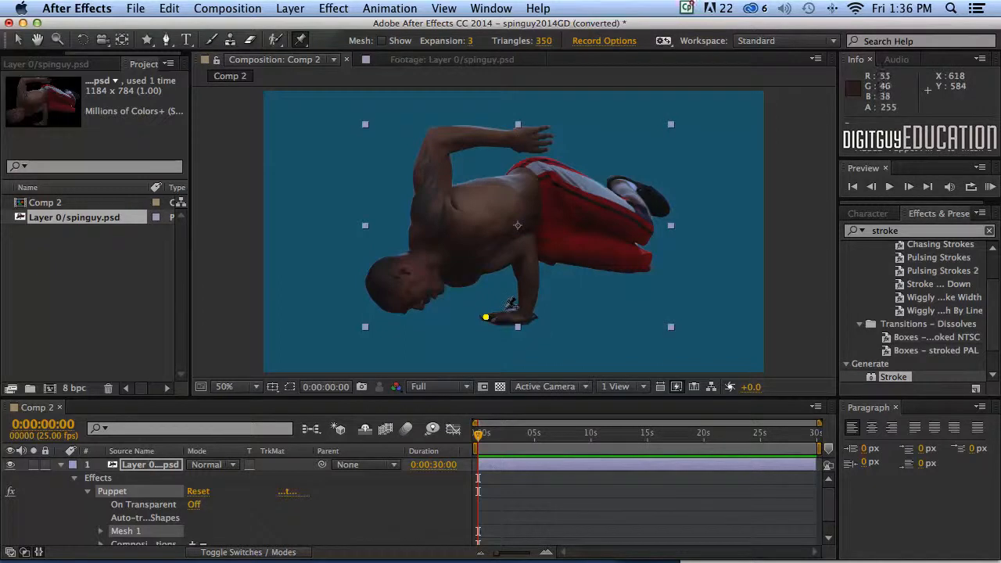
click(506, 319)
click(530, 318)
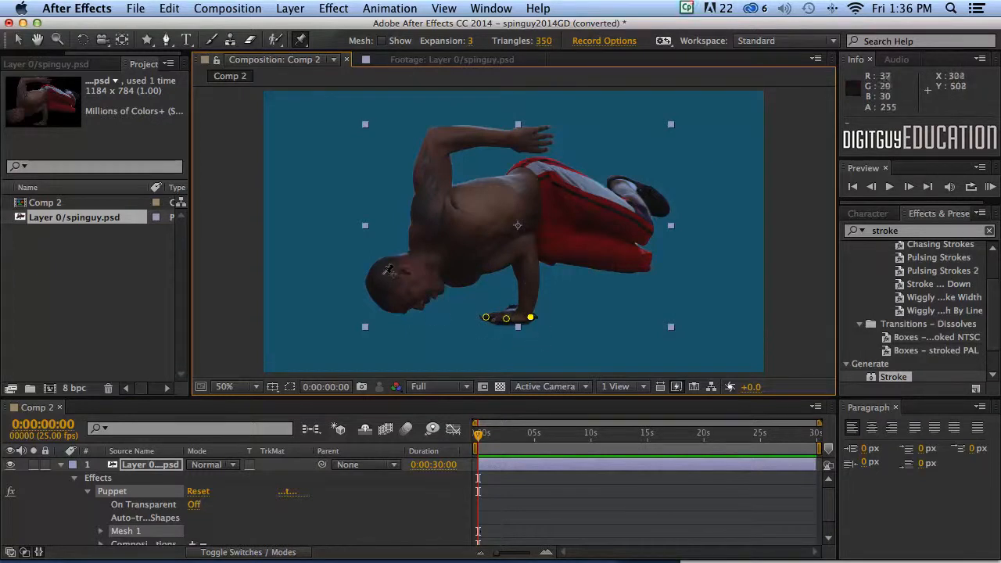
- Add puppet pins on the head, the raised arm's shoulder, the waist, the lower leg and the raised forearm
click(383, 285)
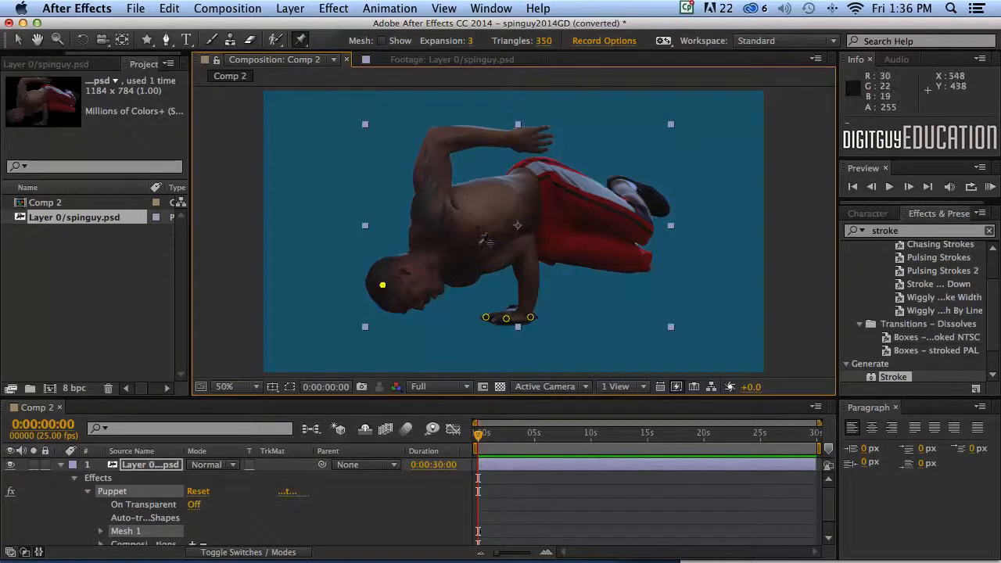
click(429, 205)
click(535, 183)
click(632, 252)
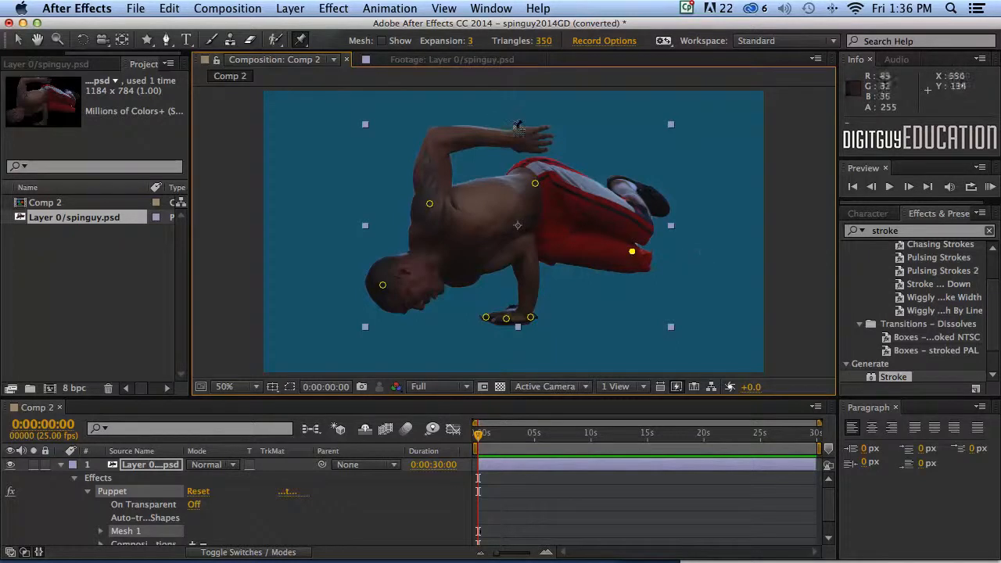
click(497, 134)
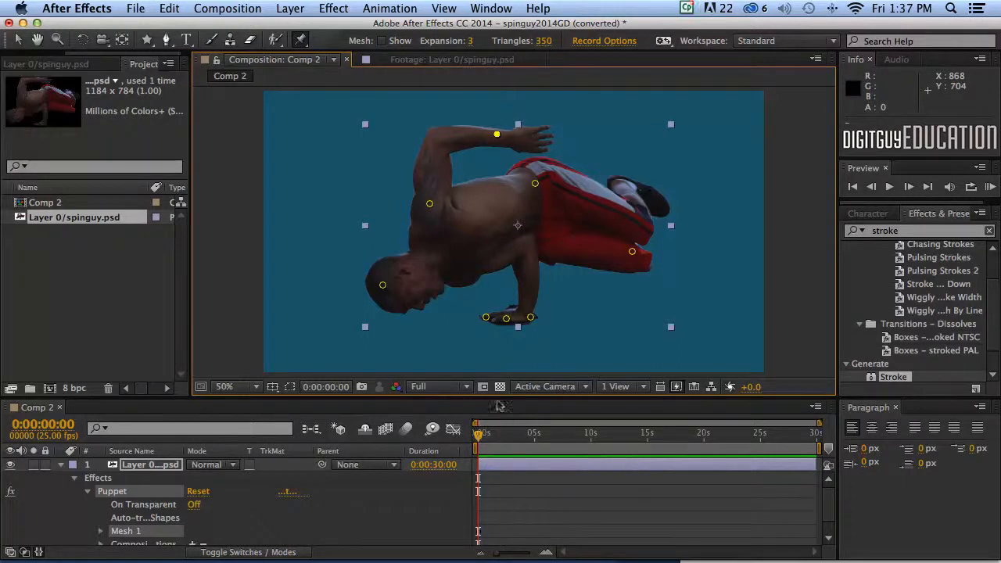
- Enlarge the timeline area and reveal the layer's keyframed puppet pin positions
drag(498, 391, 501, 371)
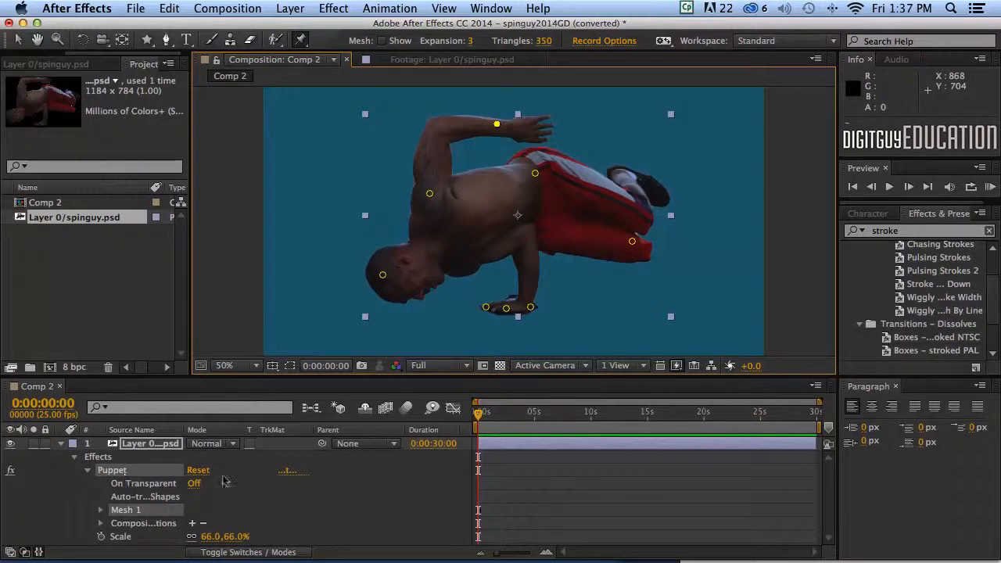
key(u)
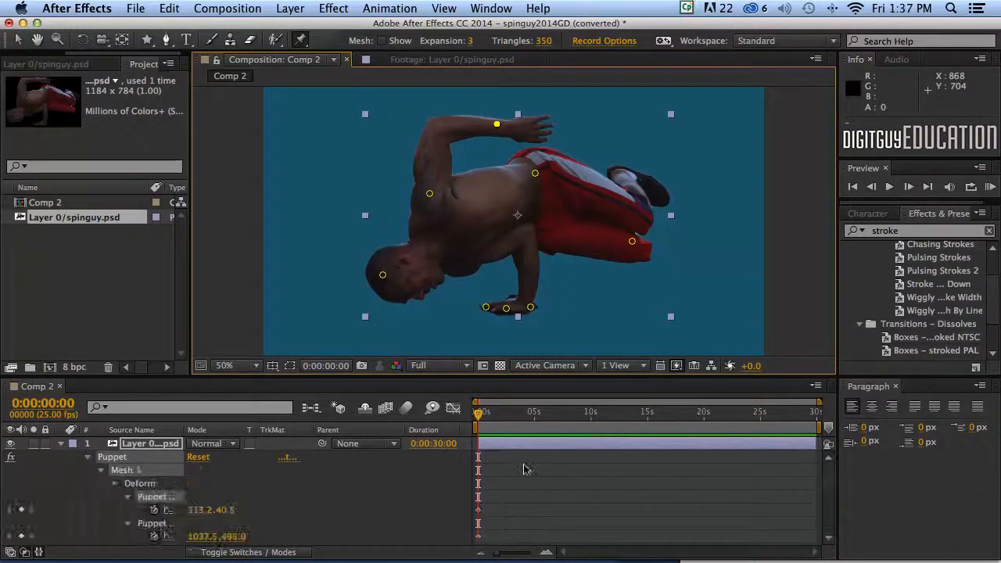
mouse_move(837, 481)
mouse_down()
mouse_move(831, 535)
mouse_move(831, 469)
mouse_up()
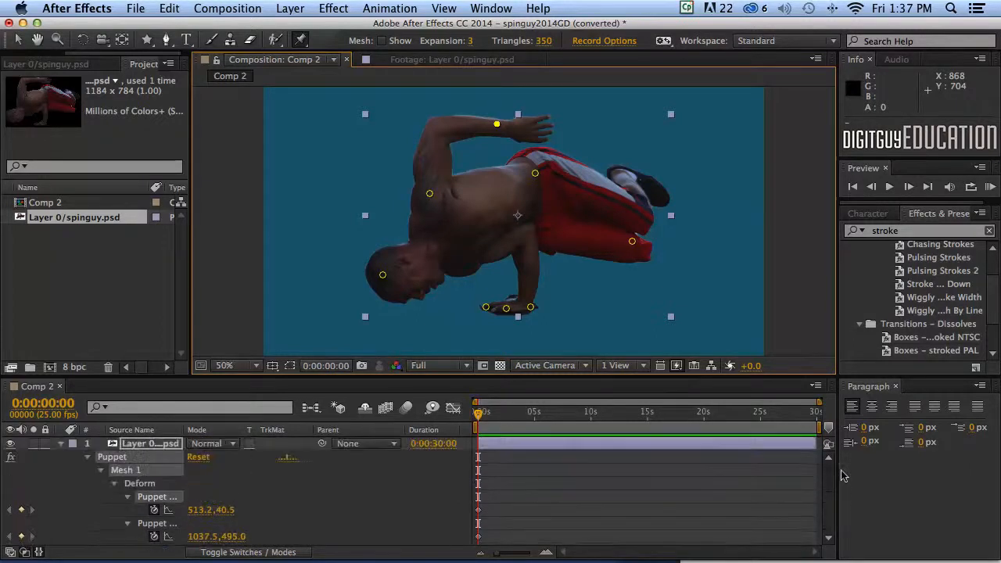
- At 0:00:03:19, pose the figure by slightly moving the head, shoulder, forearm, waist and lower-leg pins with the Selection tool
drag(480, 414, 533, 413)
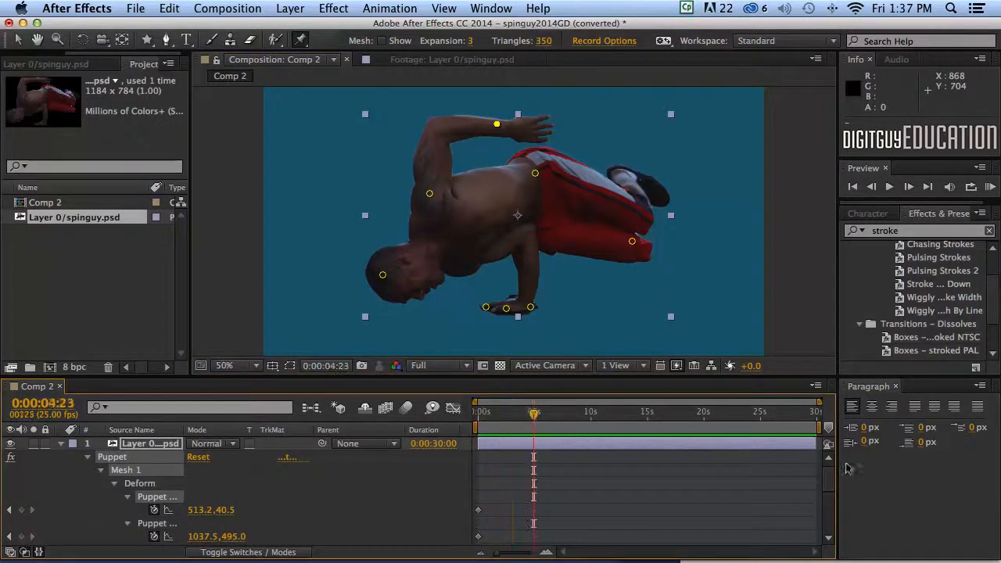
drag(826, 478, 843, 458)
mouse_move(534, 412)
mouse_down()
mouse_move(470, 416)
mouse_move(529, 413)
mouse_move(517, 415)
mouse_up()
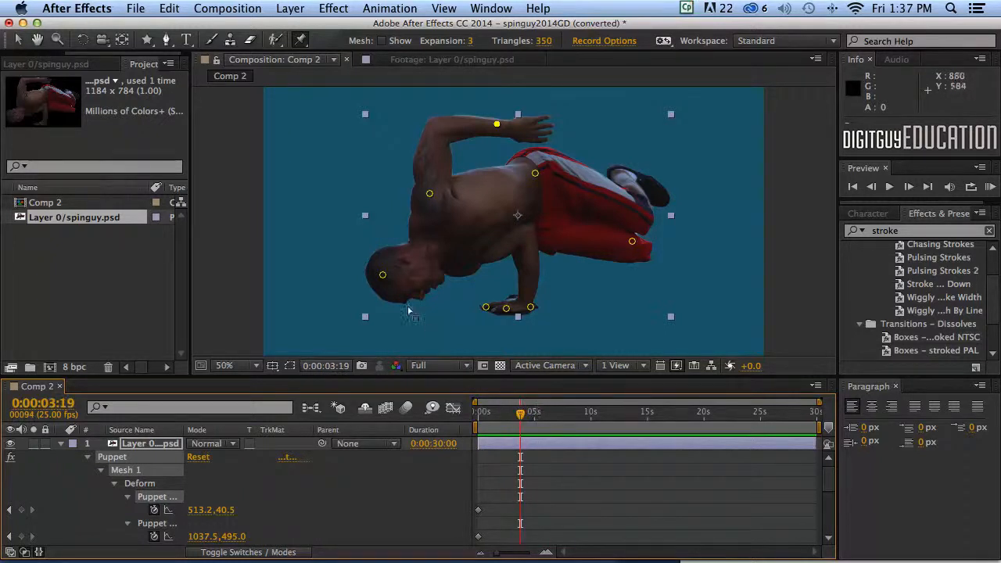
click(18, 39)
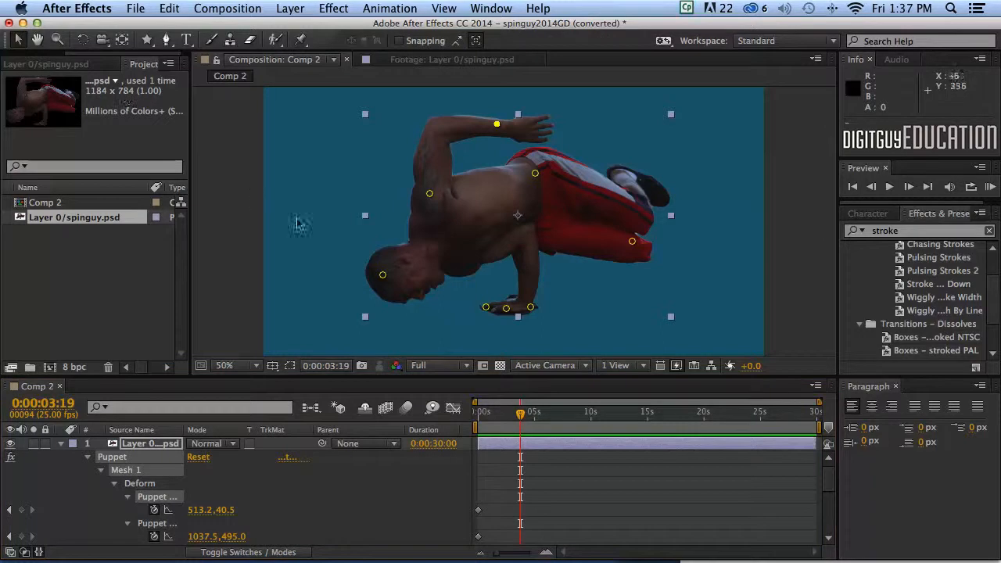
drag(382, 277, 384, 276)
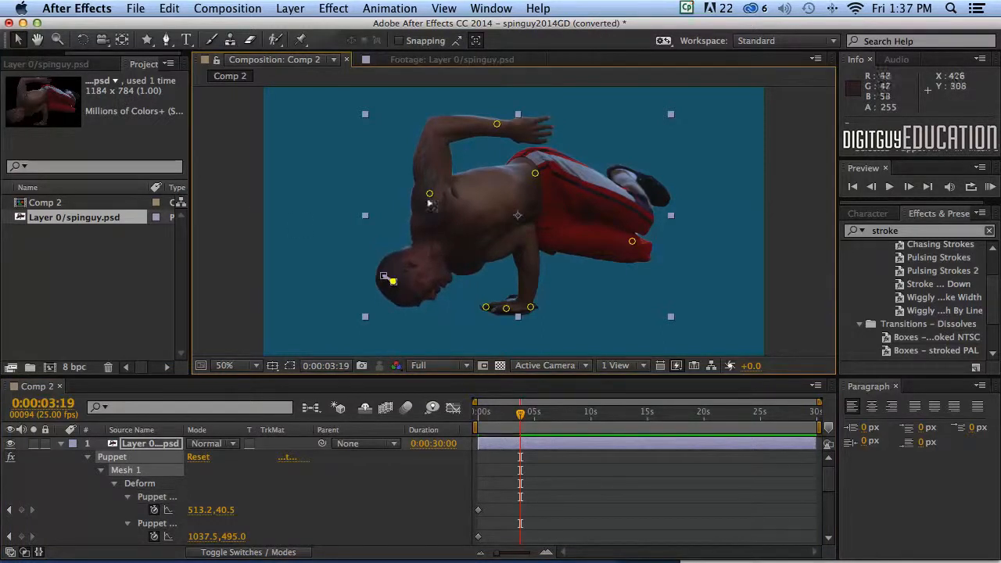
drag(429, 194, 423, 185)
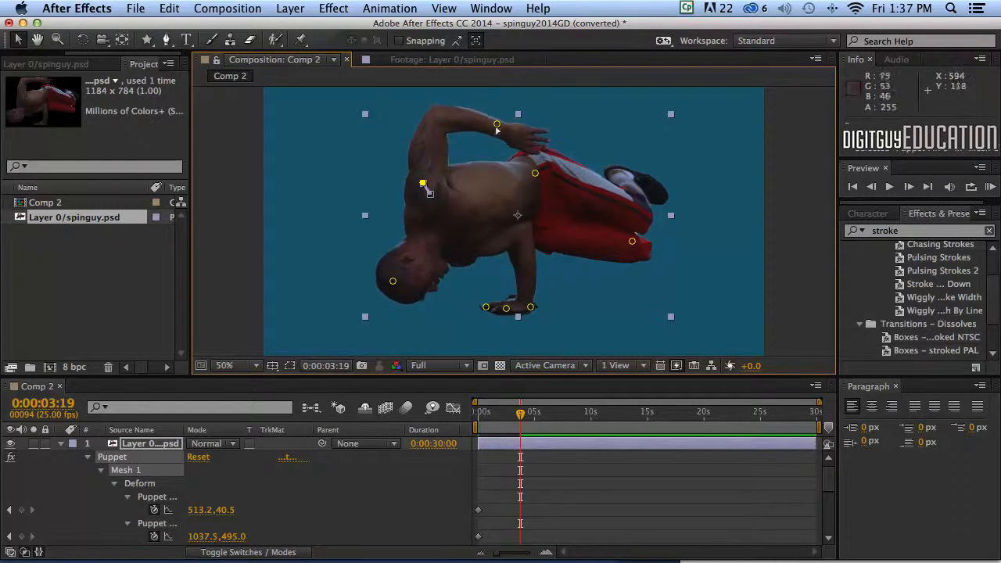
drag(497, 123, 496, 114)
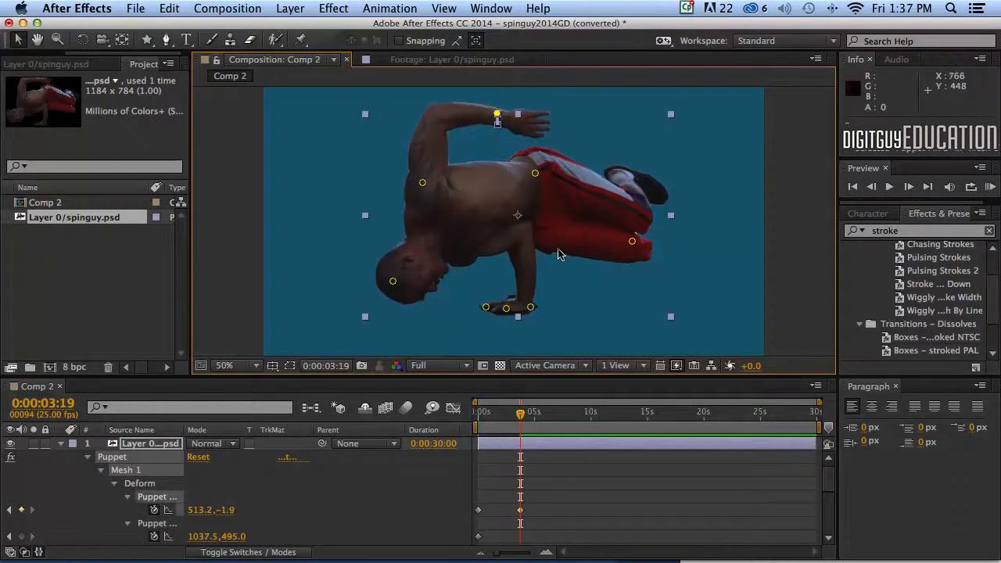
drag(535, 173, 541, 179)
drag(633, 242, 638, 232)
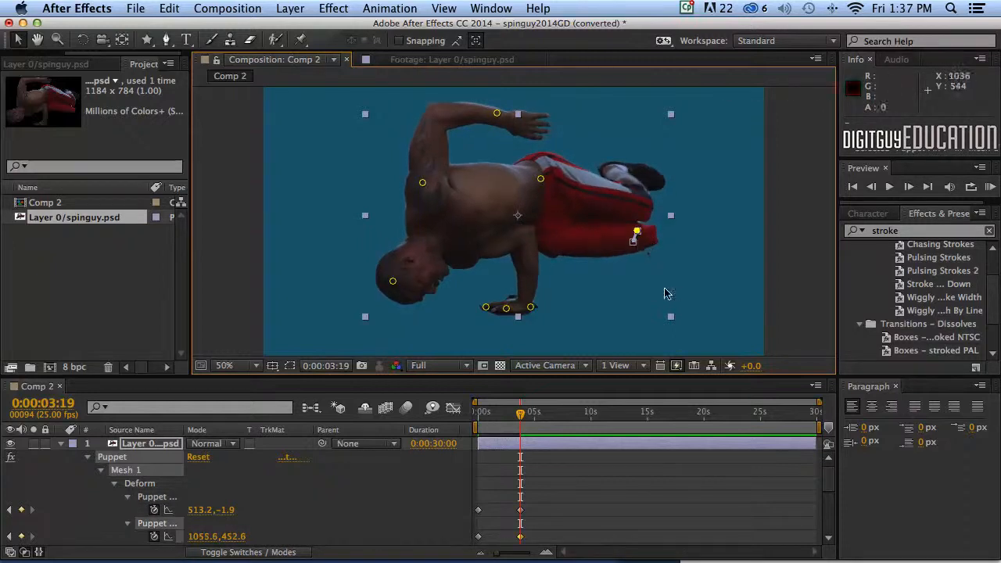
- Play a RAM preview of the puppet animation from the first frame, stopping it near 4 seconds
click(852, 187)
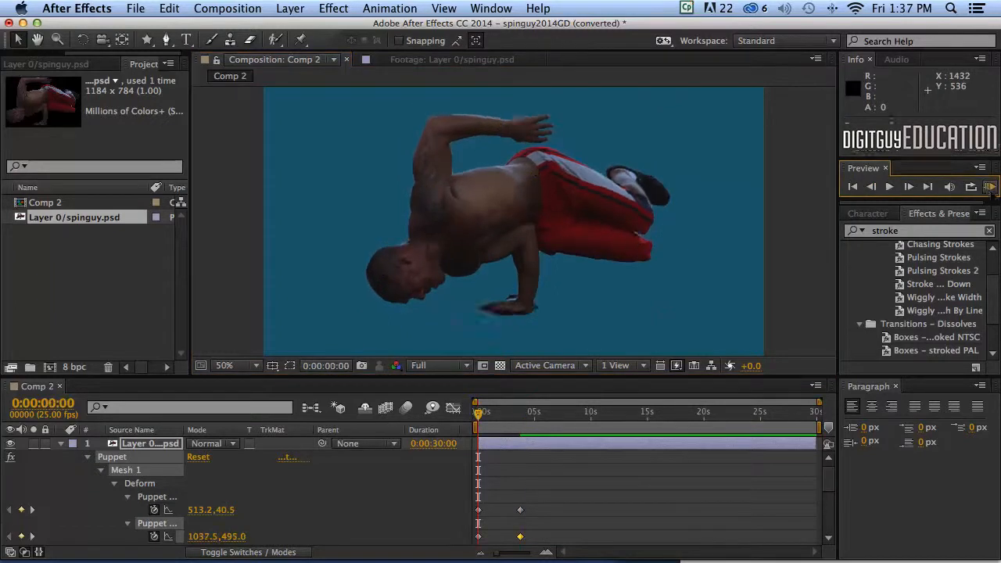
click(991, 187)
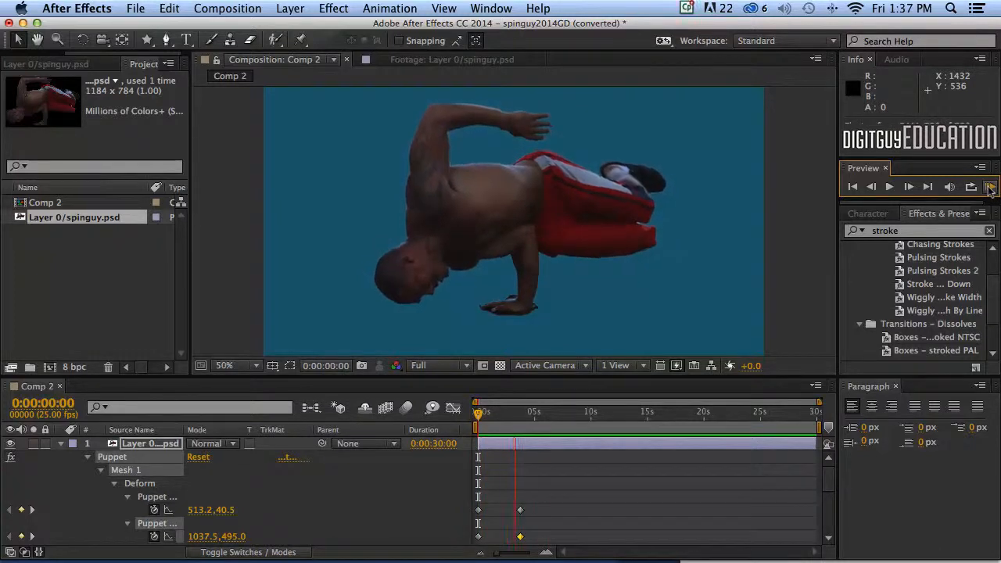
key(space)
- Maximize the timeline and move the second keyframes of the five animated puppet pins together to just before 2 seconds
drag(531, 499, 524, 517)
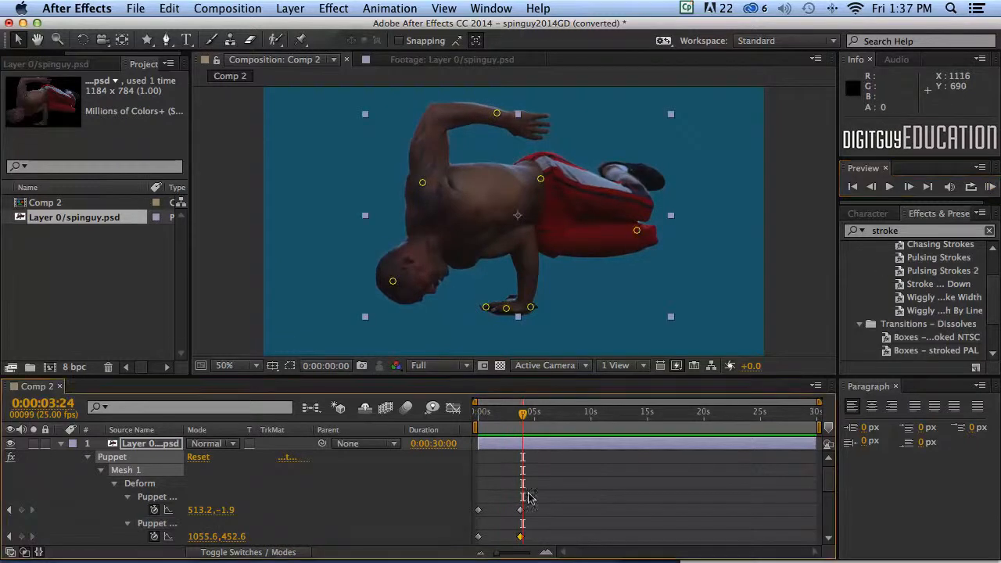
scroll(828, 480, down, 3)
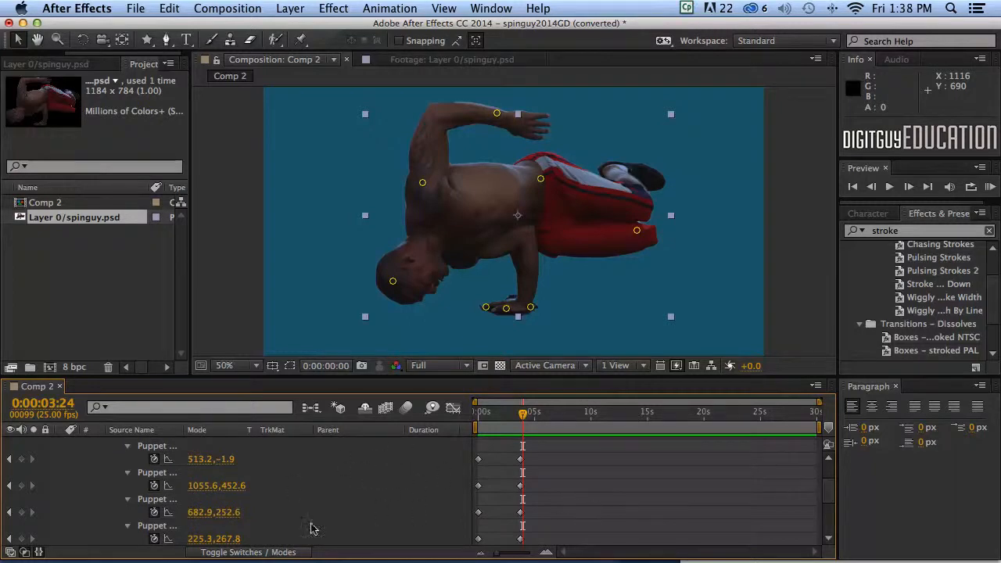
click(594, 473)
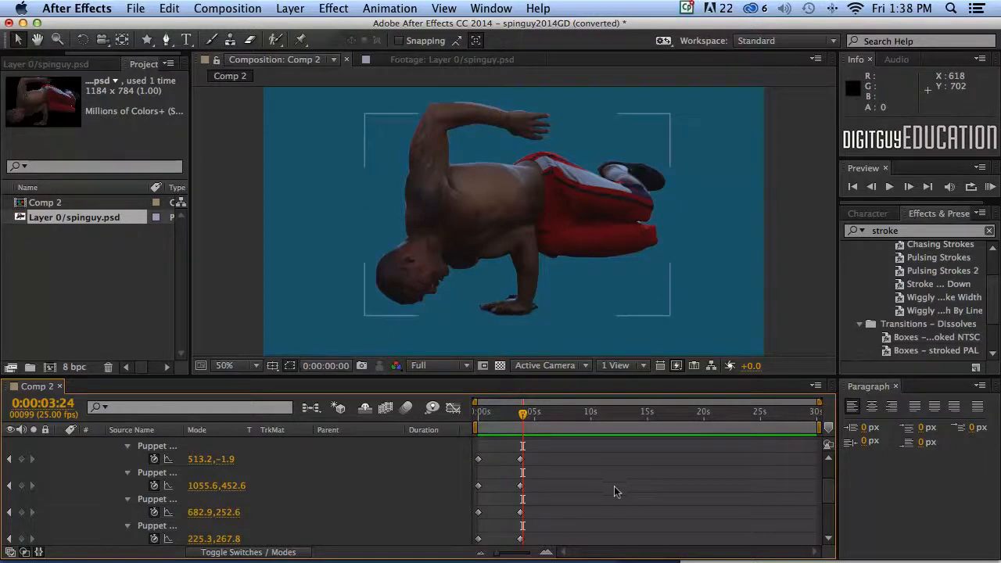
key(grave)
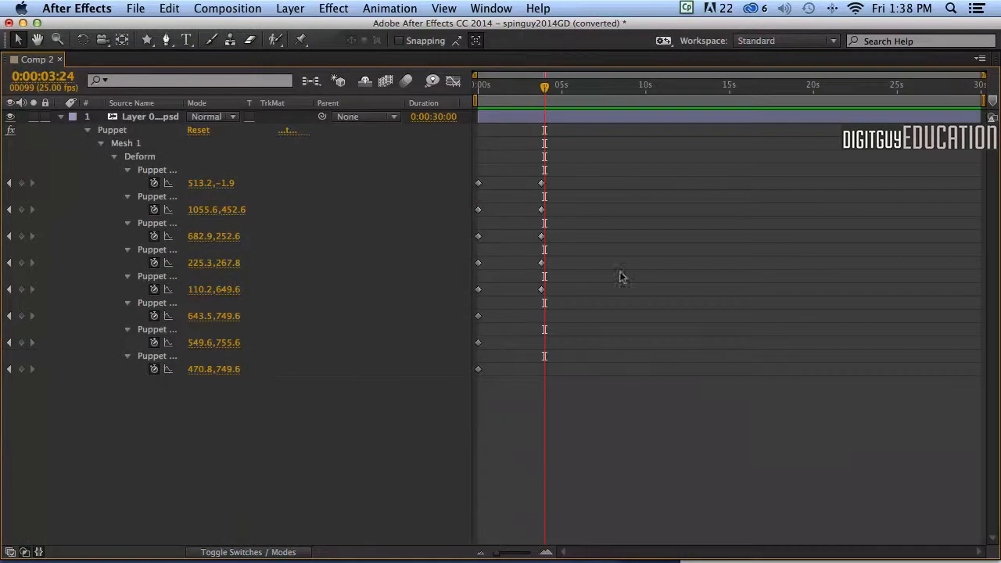
drag(576, 168, 537, 336)
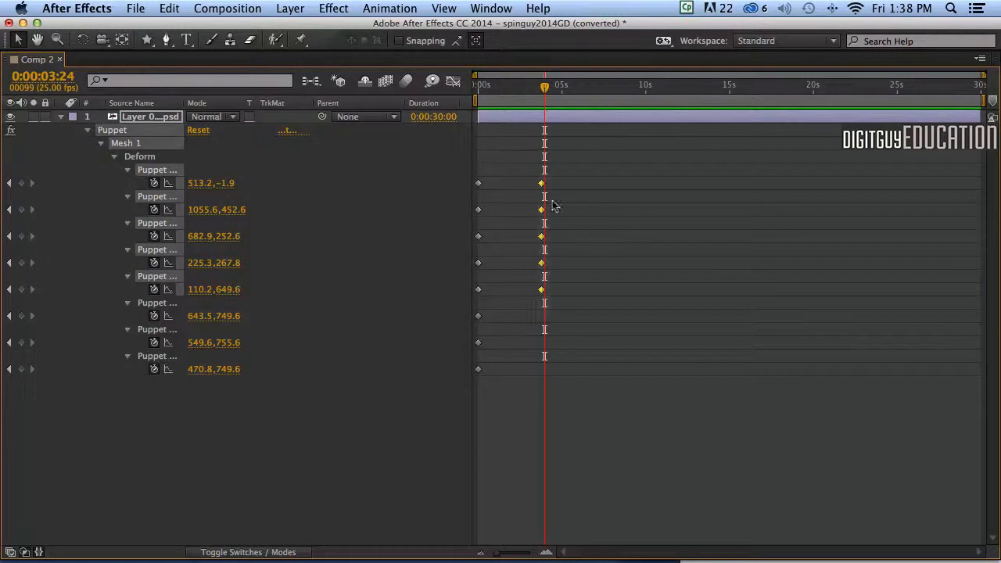
drag(600, 159, 517, 316)
drag(532, 184, 505, 185)
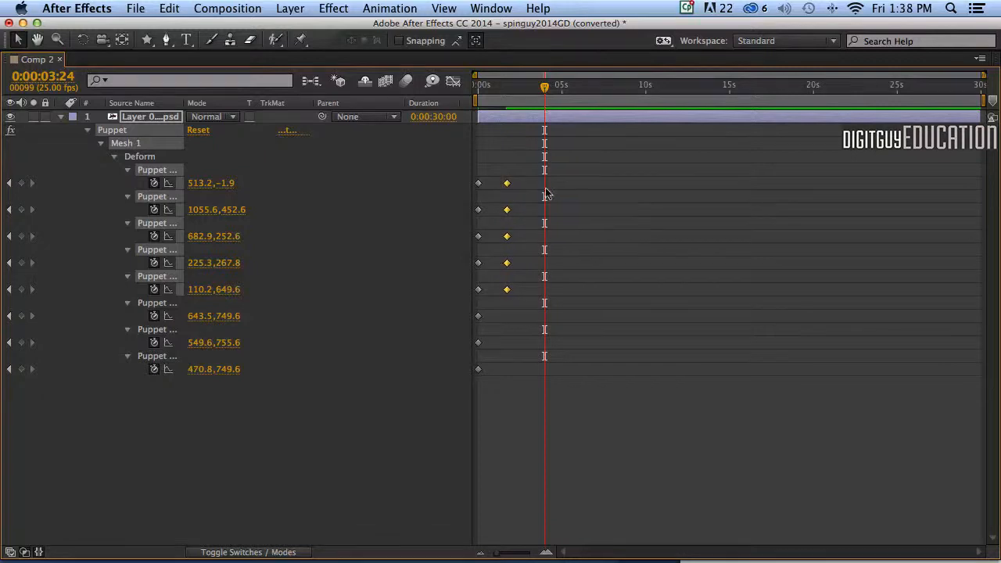
- At 0:00:03:19, show the puppet pins and pose the figure by raising the head and shoulder and lowering the forearm, waist and lower-leg pins
key(grave)
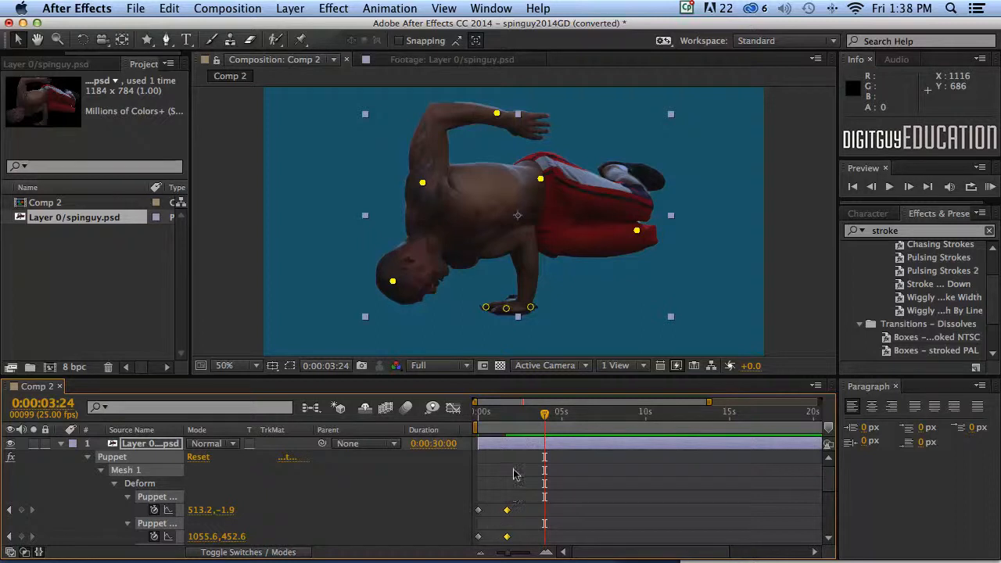
mouse_move(535, 414)
mouse_down()
mouse_move(488, 413)
mouse_move(540, 417)
mouse_up()
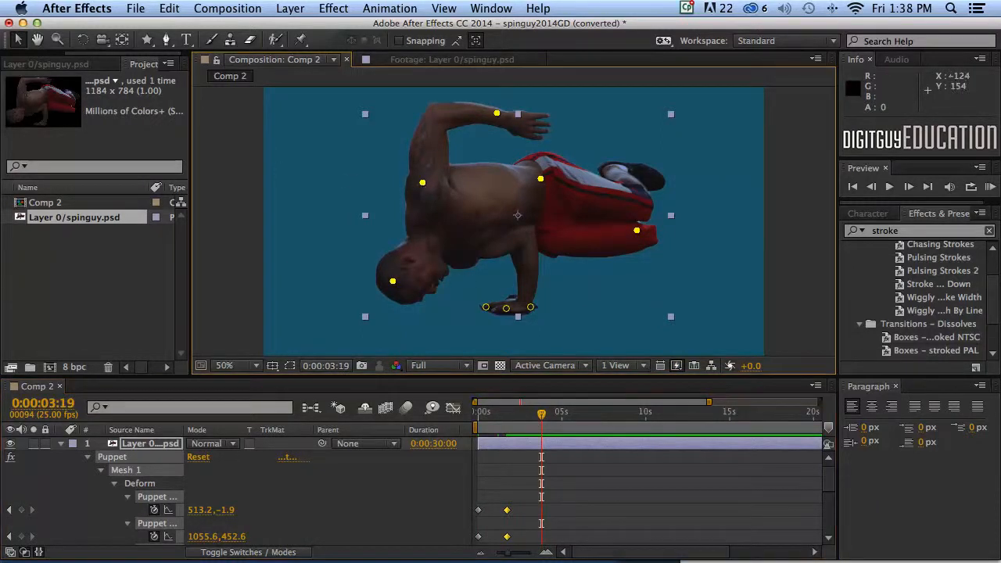
click(224, 168)
click(436, 214)
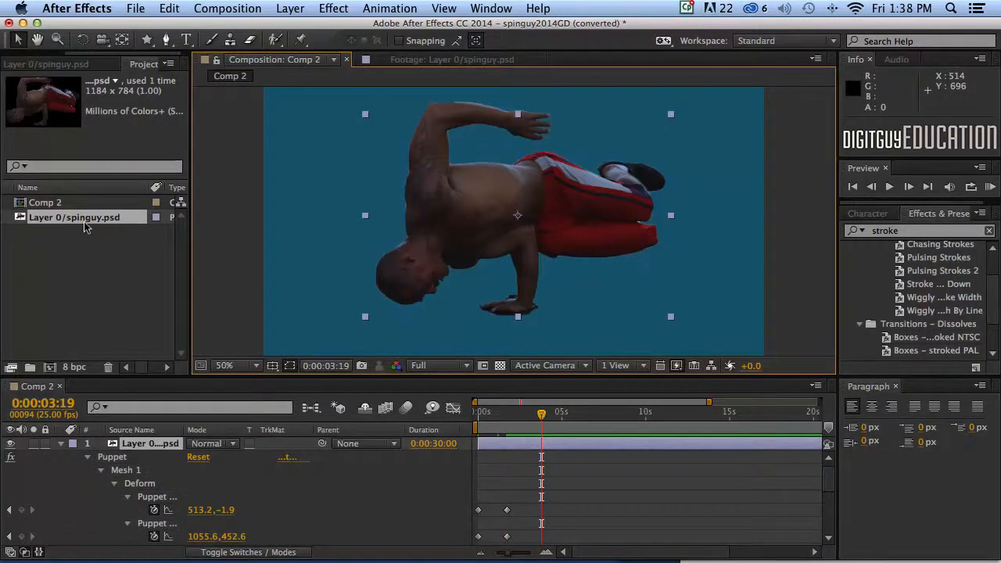
click(115, 458)
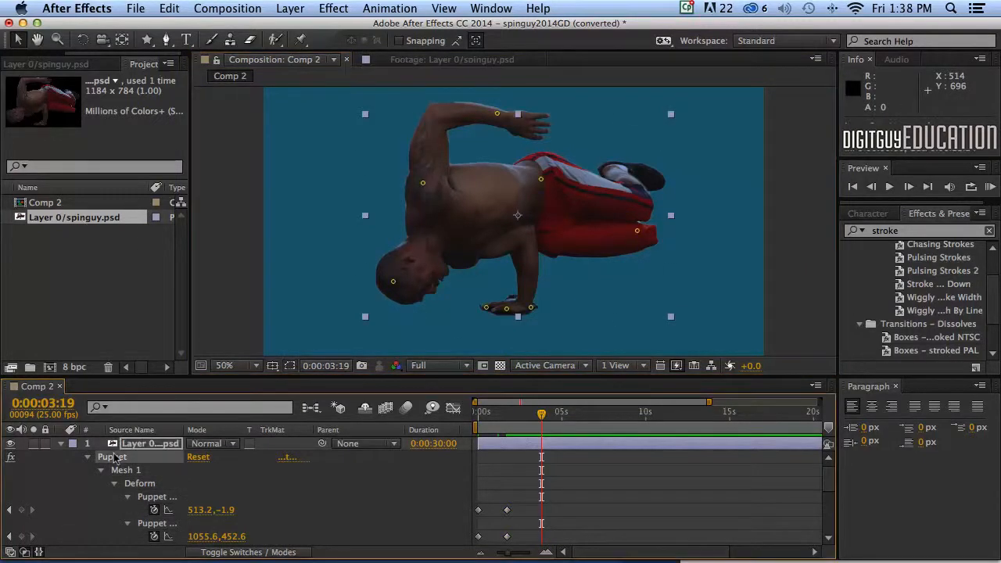
drag(393, 284, 377, 259)
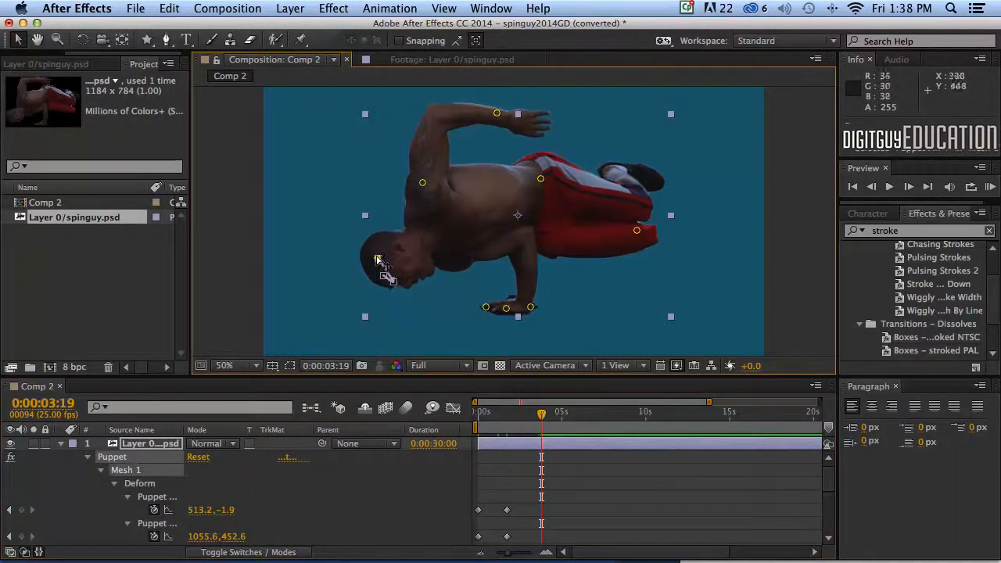
drag(423, 183, 417, 166)
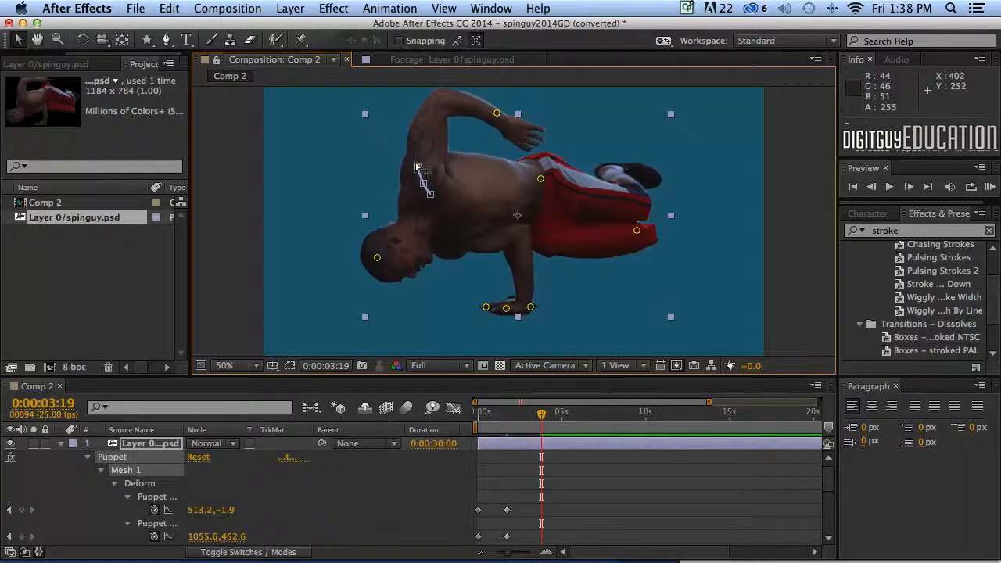
drag(498, 115, 488, 120)
drag(540, 182, 544, 188)
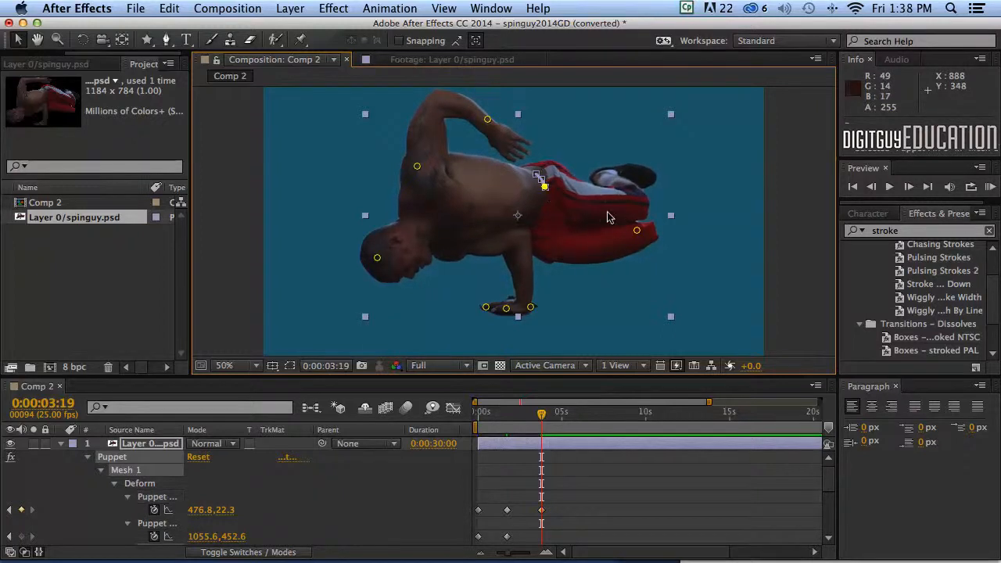
drag(638, 233, 637, 255)
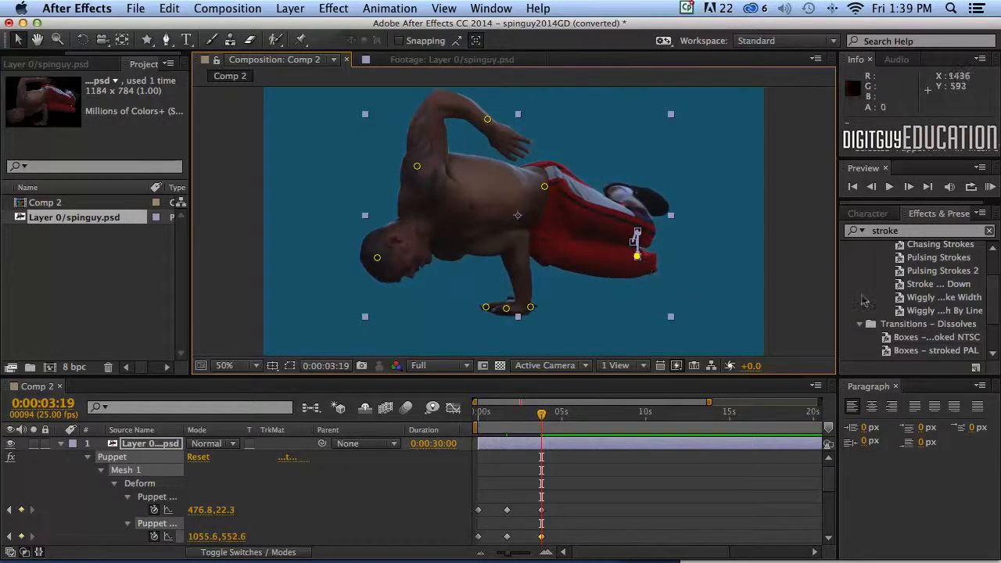
- Play a RAM preview from the first frame to check the new pose
click(852, 186)
click(990, 186)
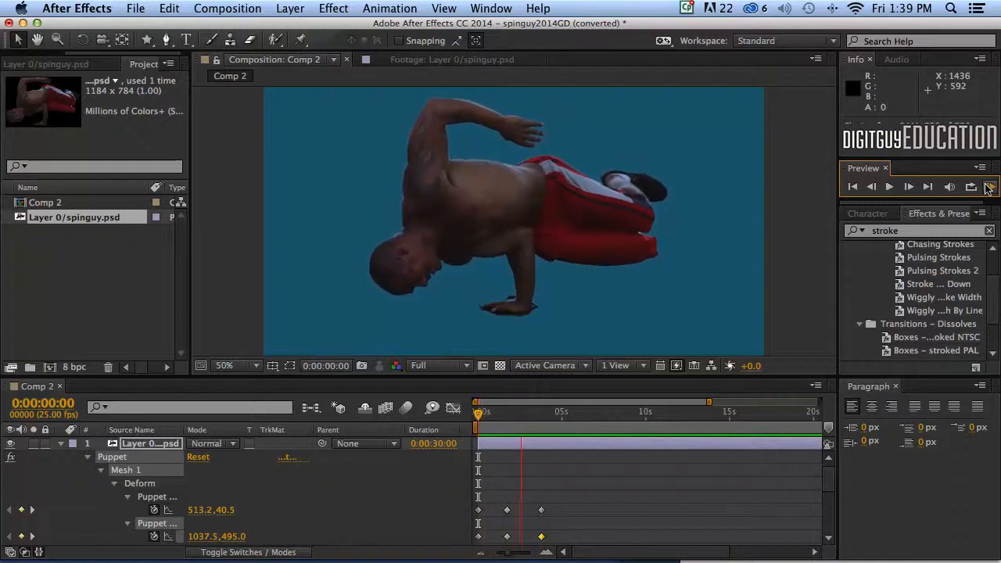
- At 0:00:05:18, raise the head, lower-leg and waist pins and shift the shoulder pin slightly towards the chest
drag(558, 412, 571, 415)
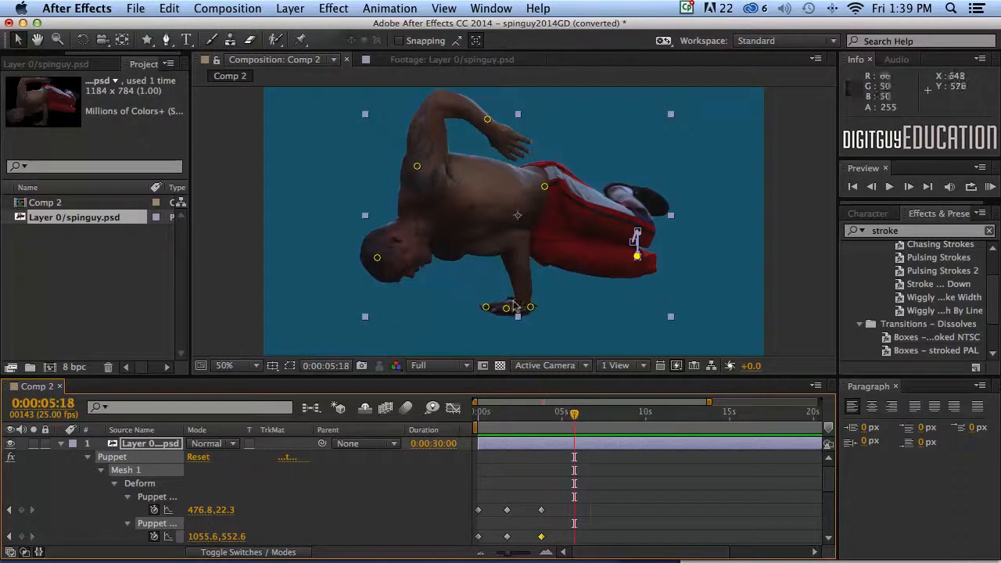
click(418, 167)
drag(420, 168, 434, 171)
drag(378, 263, 374, 225)
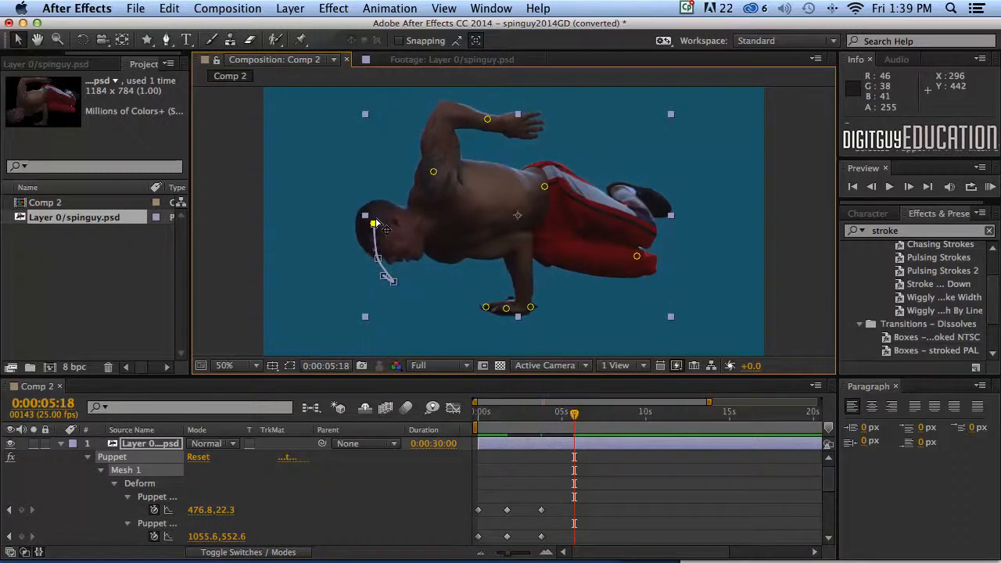
drag(636, 256, 652, 239)
mouse_move(545, 187)
mouse_down()
mouse_move(545, 196)
mouse_move(543, 169)
mouse_move(538, 176)
mouse_up()
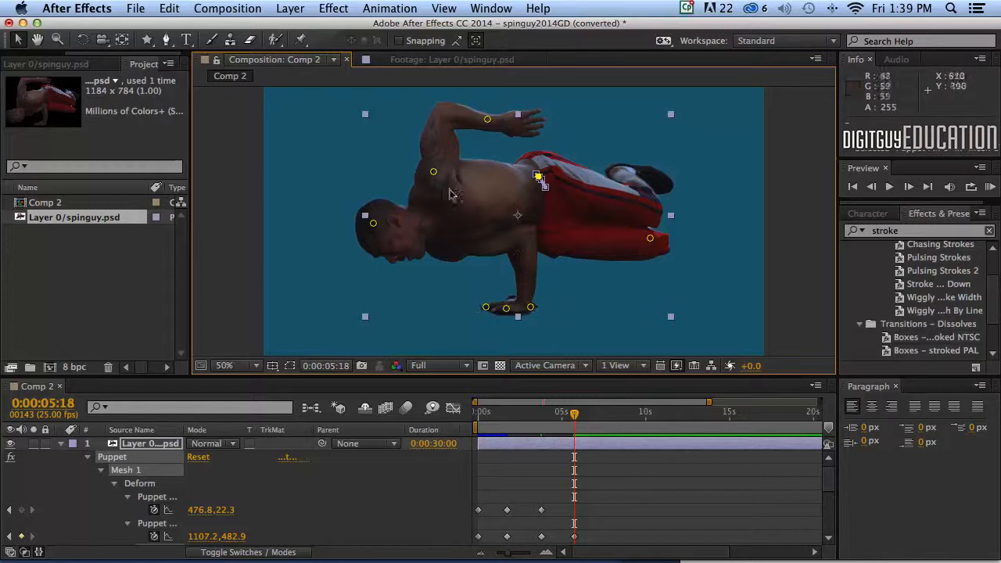
- Play a RAM preview of the four-pose animation from the first frame, then stop playback
drag(573, 413, 465, 413)
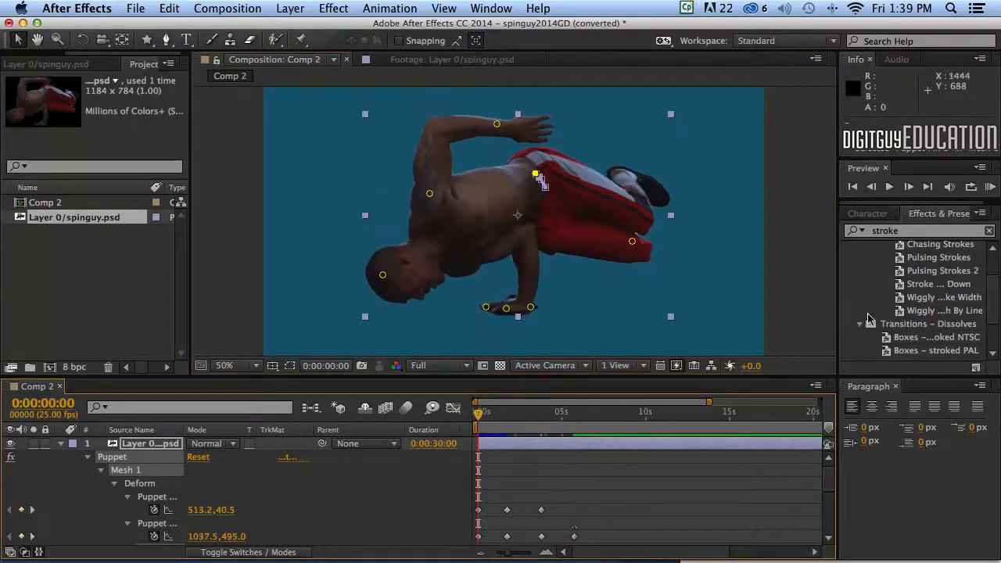
click(991, 187)
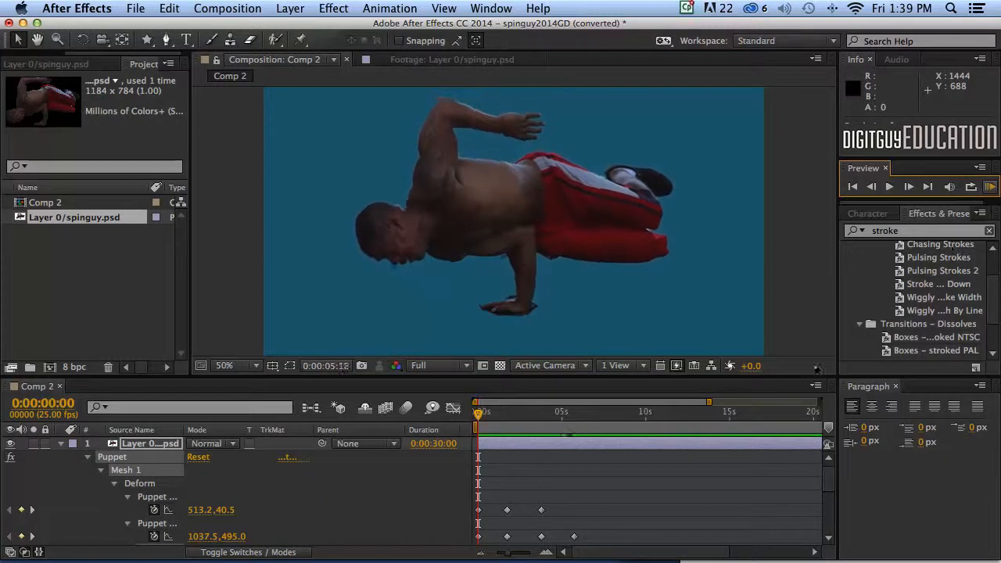
key(space)
key(space)
key(space)
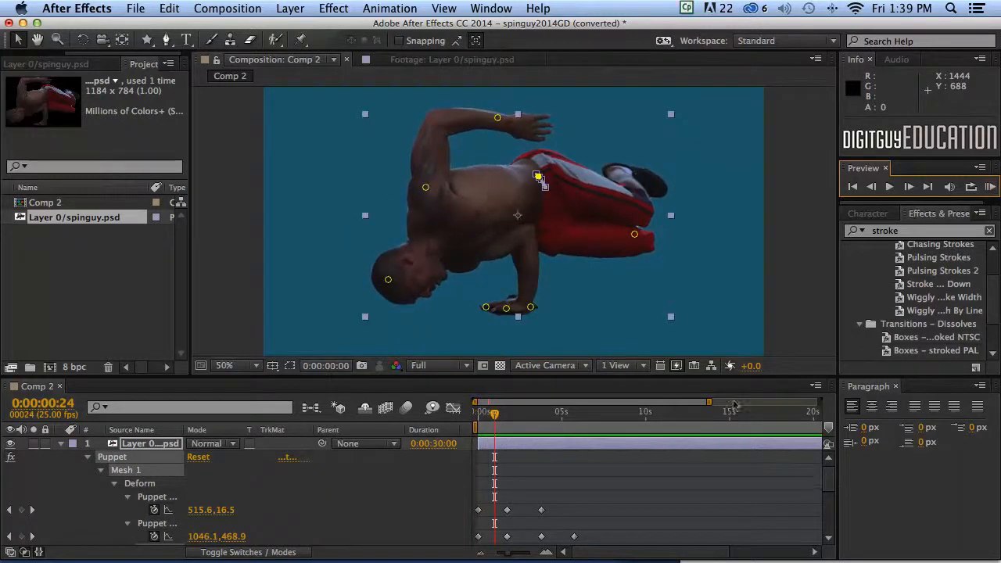
- Enlarge the timeline, copy all the puppet pin keyframes and paste them at 0:00:07:15
drag(728, 375, 743, 273)
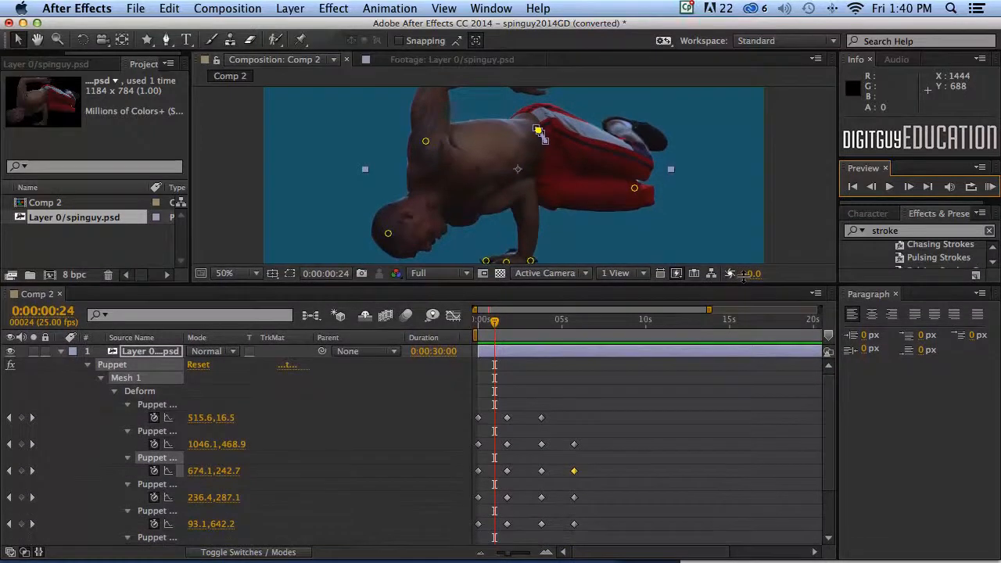
drag(643, 387, 470, 560)
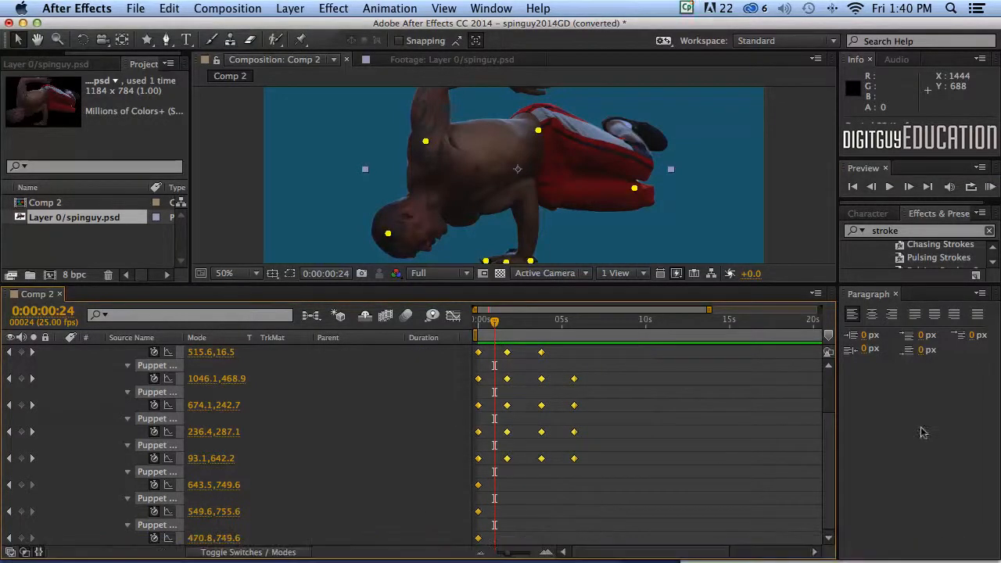
scroll(827, 417, up, 3)
scroll(827, 417, up, 1)
drag(493, 321, 605, 329)
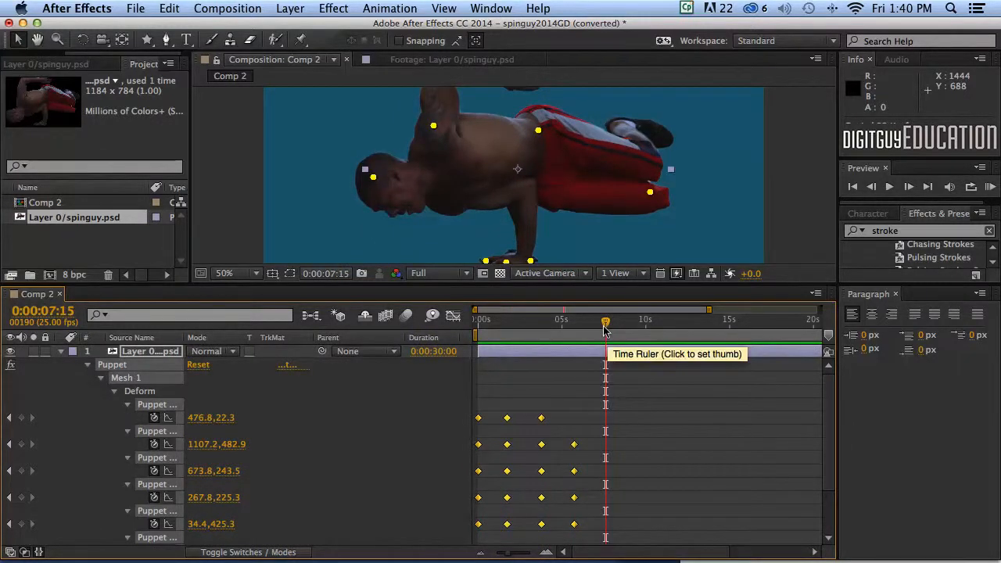
key(cmd+v)
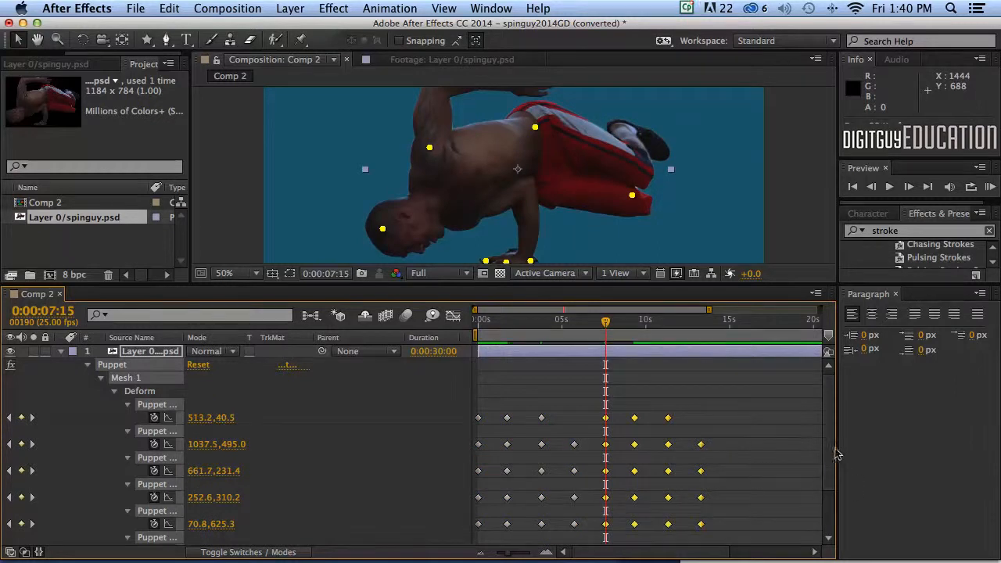
scroll(827, 454, down, 4)
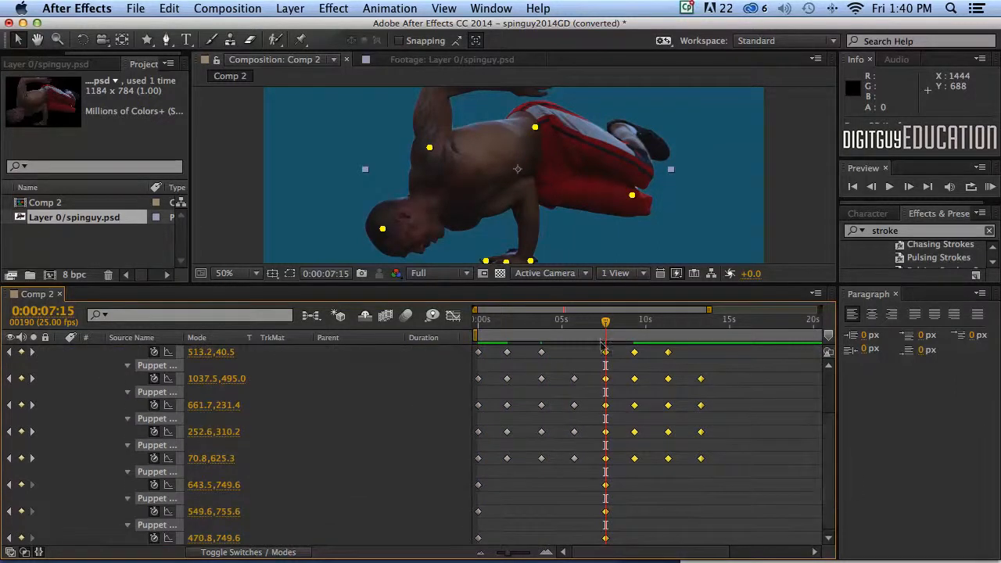
click(628, 506)
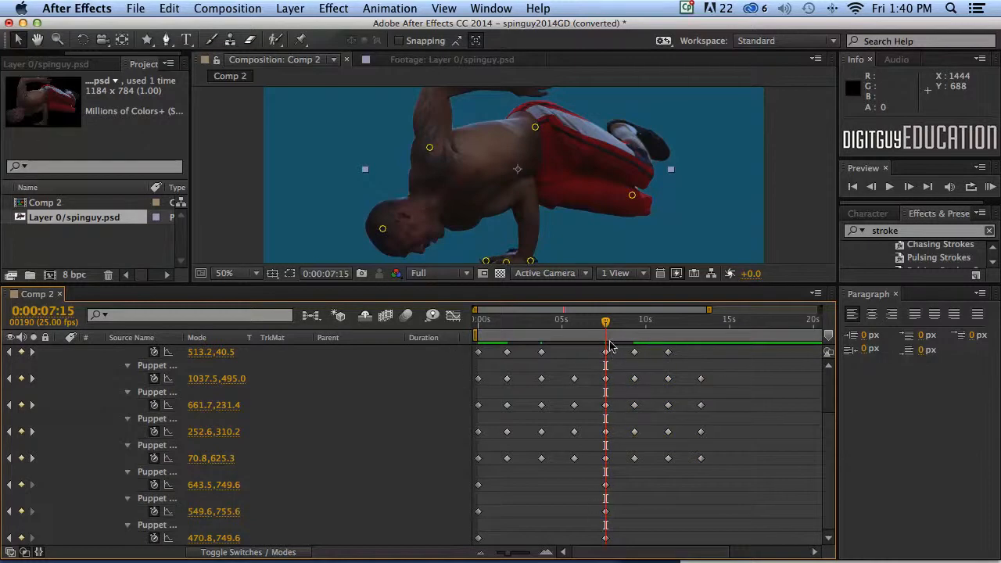
- Copy the puppet pin keyframes at 0:00:07:15 and paste them at 0:00:15:01 to end the animation on the starting pose
mouse_move(608, 325)
mouse_down()
mouse_move(551, 321)
mouse_move(607, 321)
mouse_up()
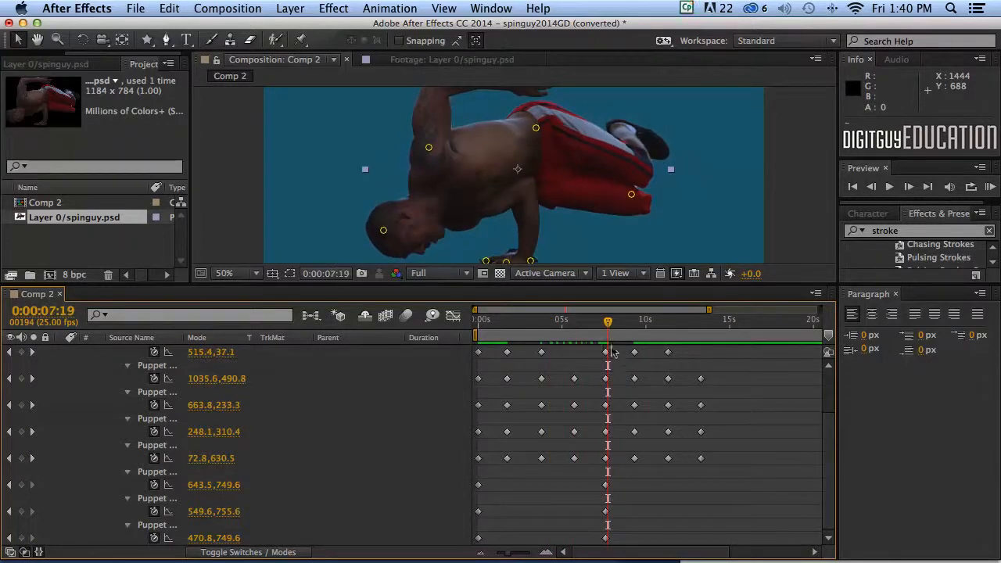
drag(606, 364, 602, 552)
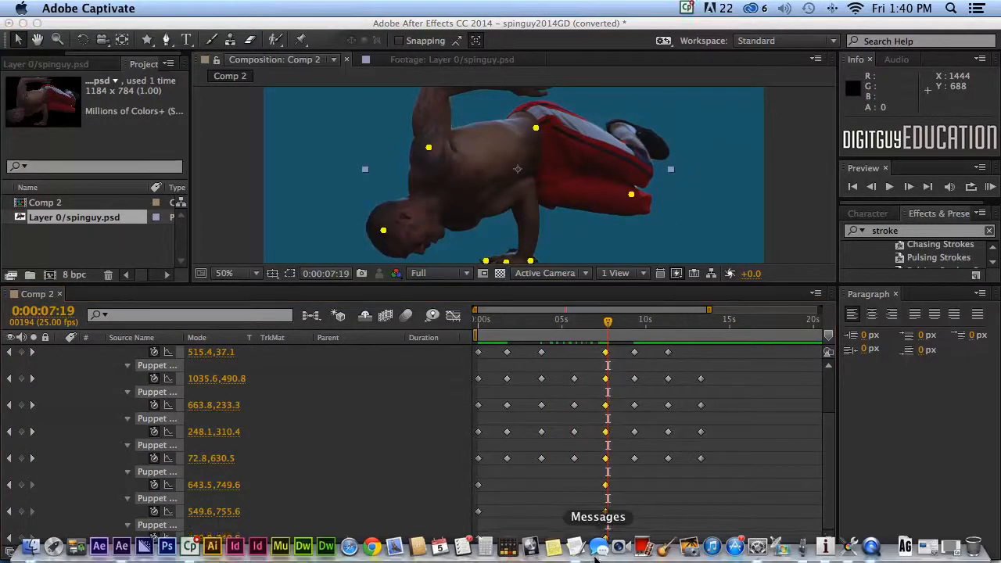
drag(607, 322, 728, 327)
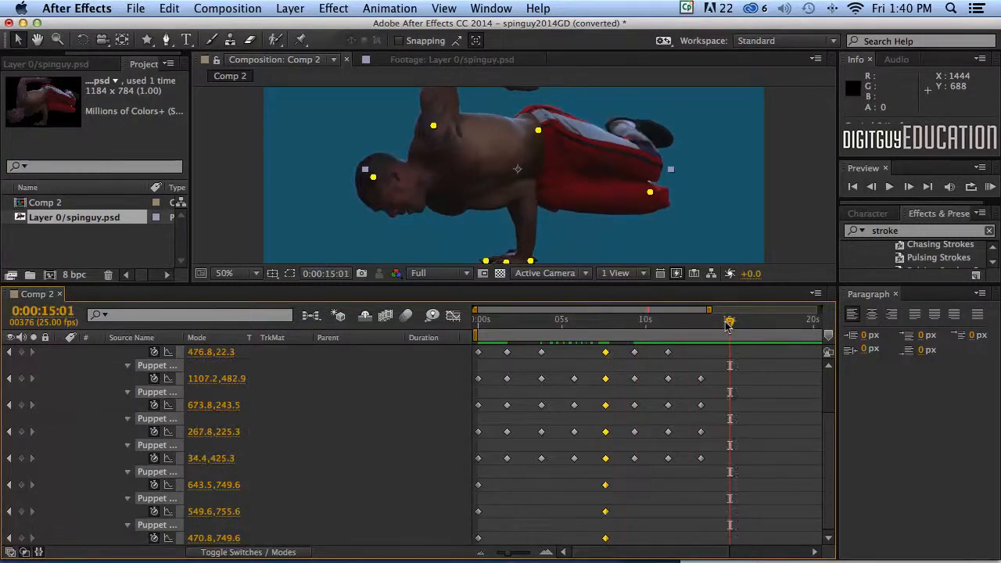
key(ctrl+v)
drag(749, 348, 717, 548)
drag(483, 356, 471, 557)
- Enlarge the composition view with the whole figure at 50% and play a RAM preview of the full loop from the first frame
drag(729, 322, 462, 317)
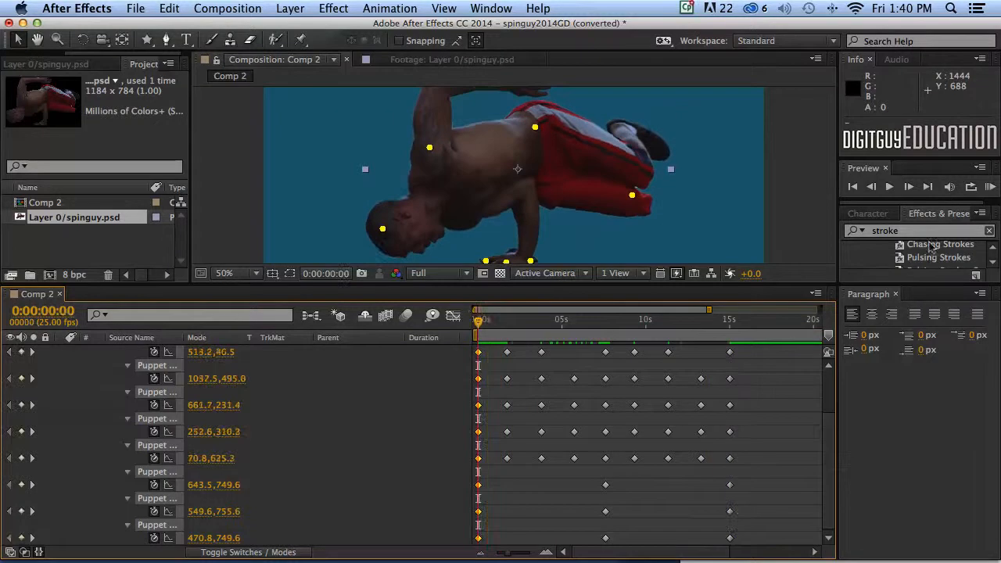
scroll(821, 215, up, 8)
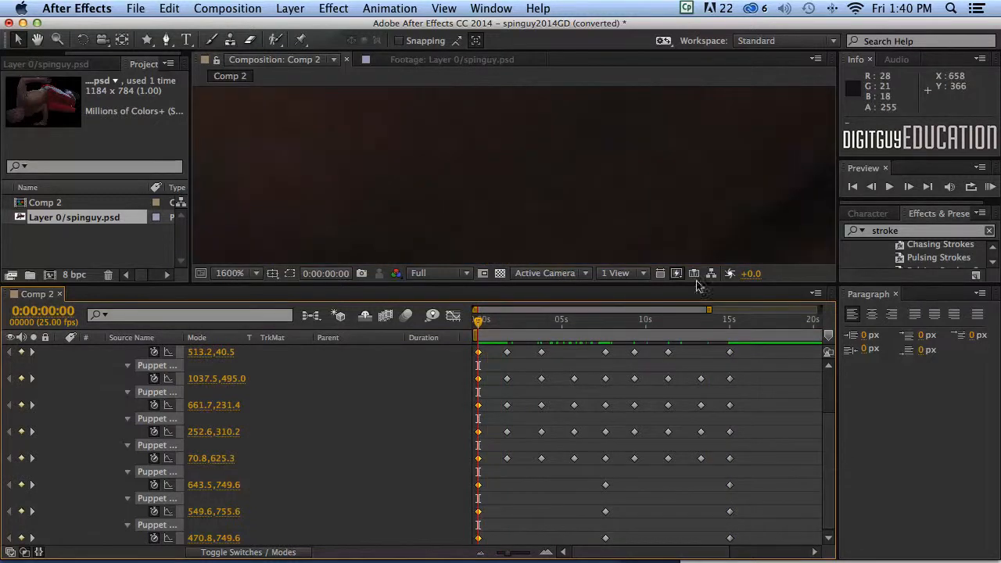
drag(698, 277, 704, 444)
scroll(704, 443, down, 2)
scroll(704, 443, down, 5)
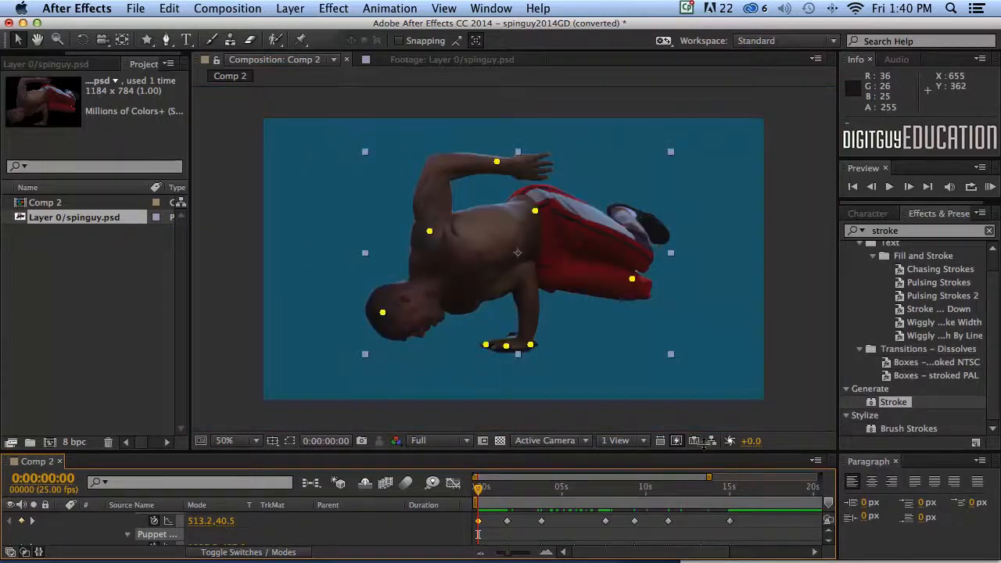
click(991, 186)
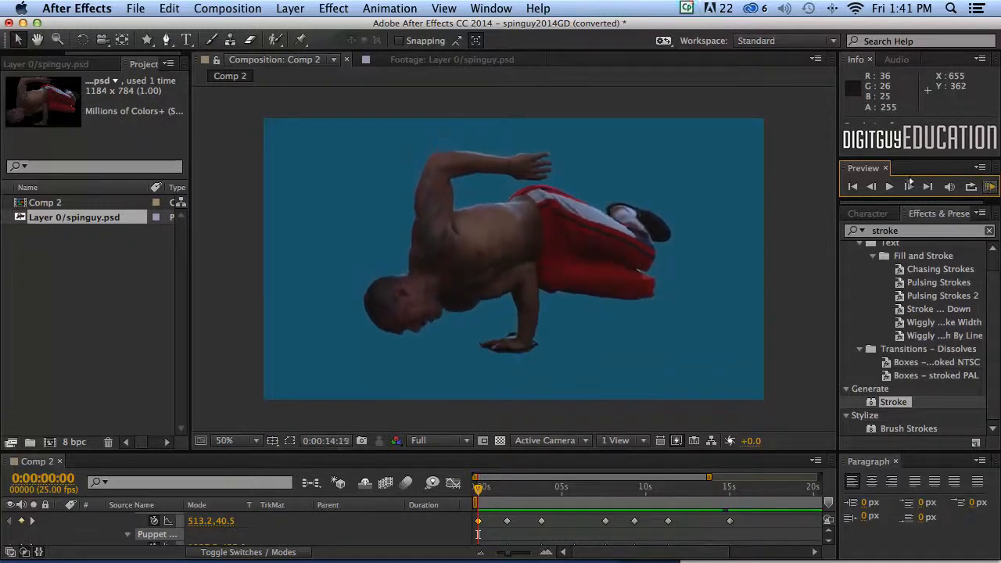
key(space)
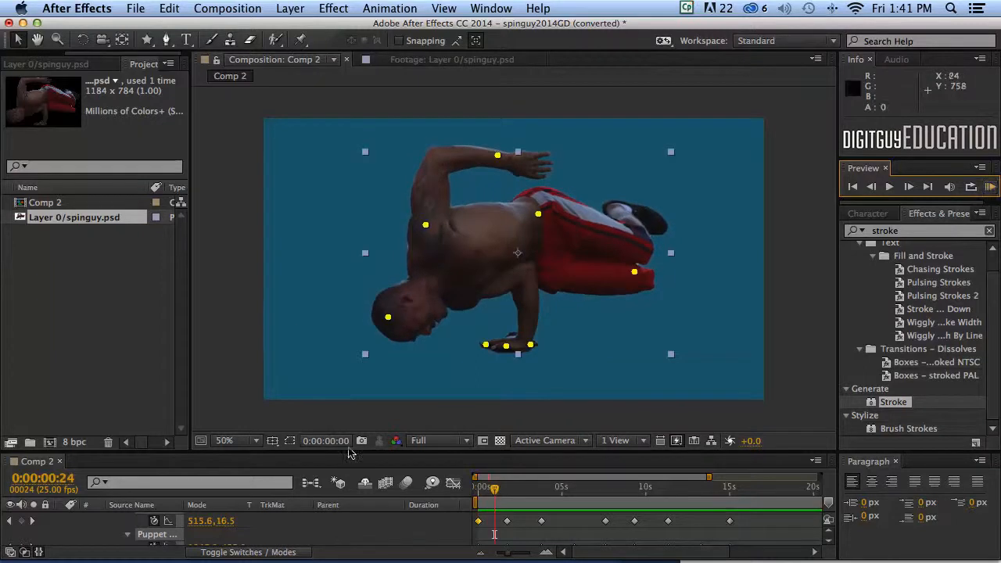
- End the work area at 0:00:15:01, trim the comp to the work area and return to the first frame
drag(353, 448, 353, 399)
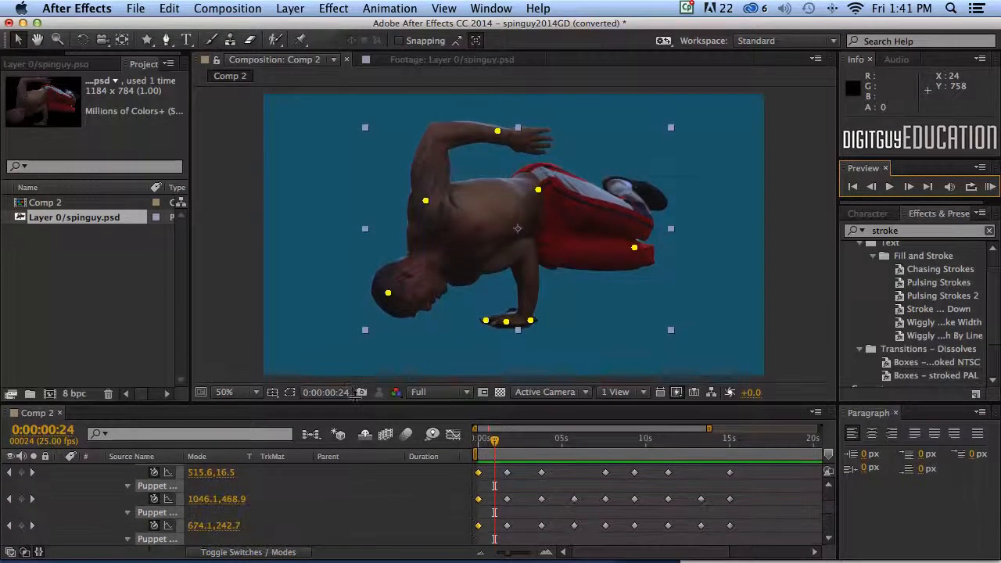
drag(709, 429, 818, 430)
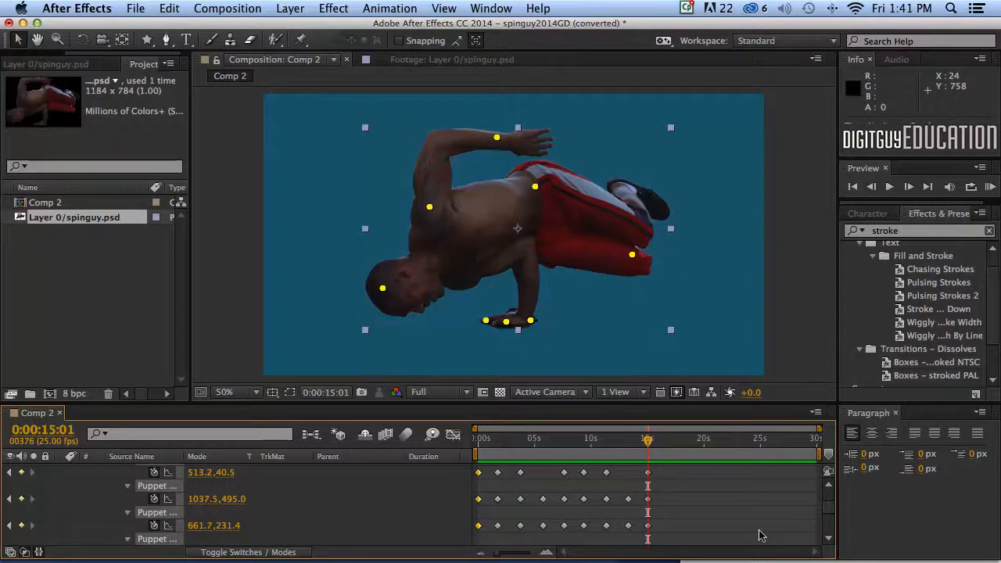
key(n)
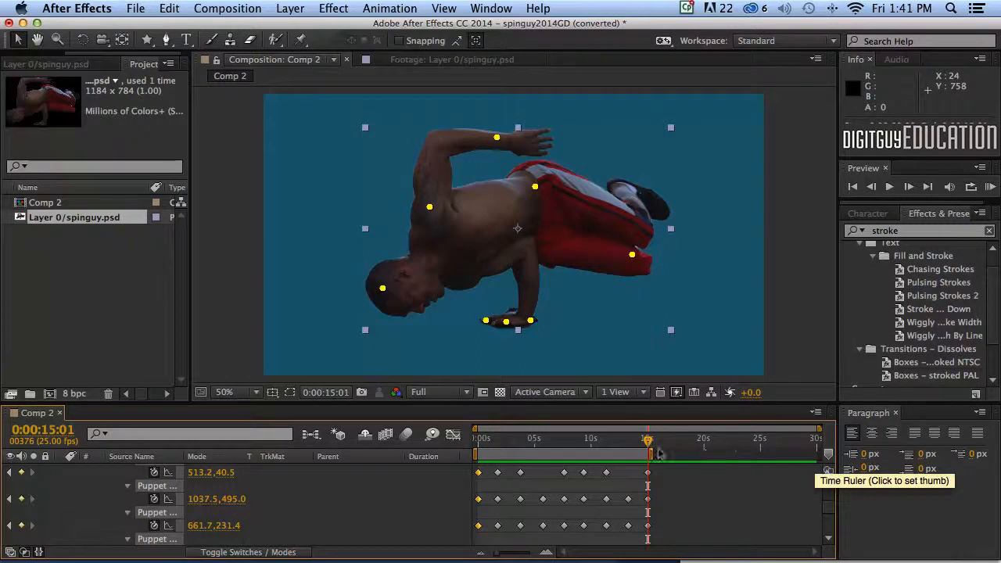
right_click(576, 452)
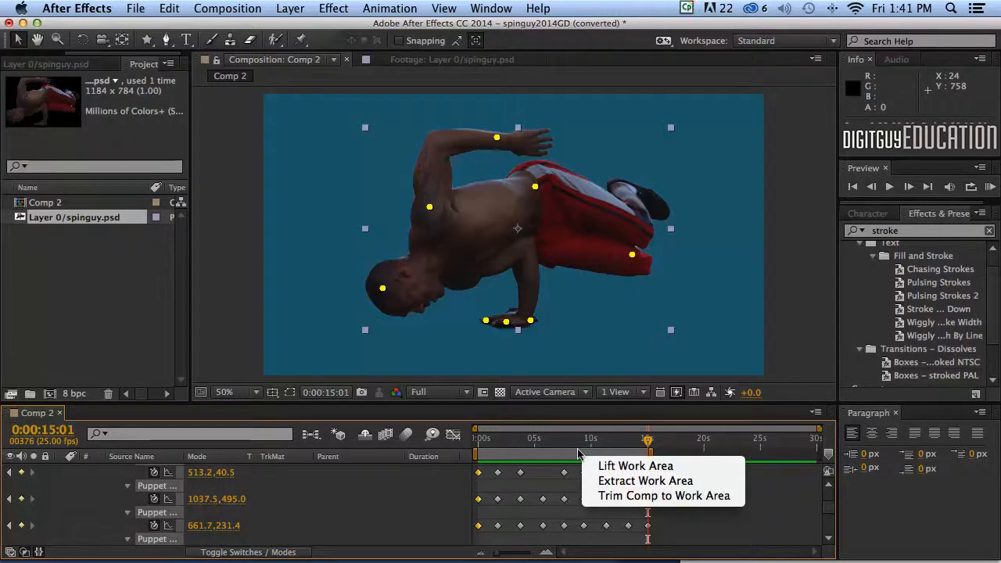
click(600, 496)
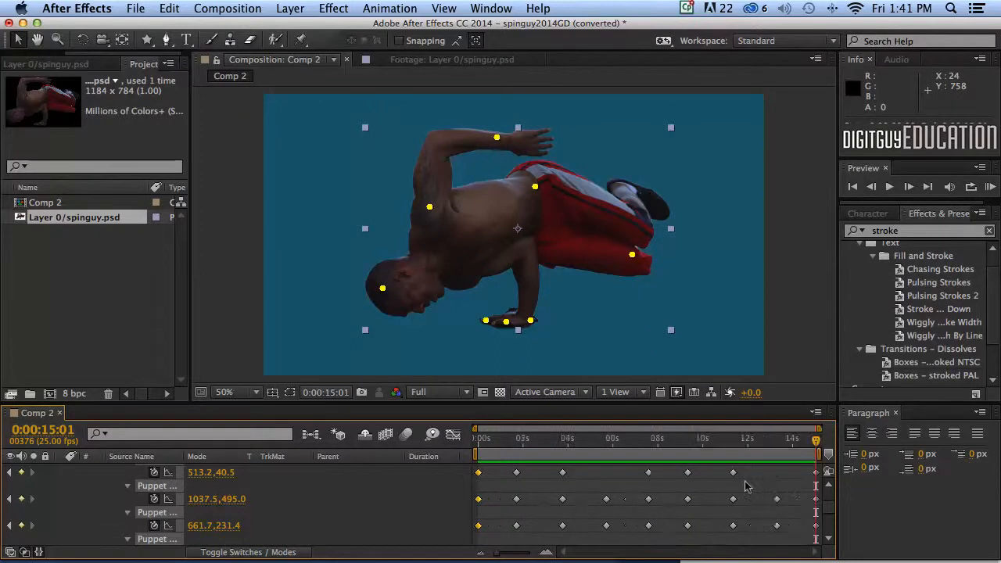
drag(814, 440, 473, 442)
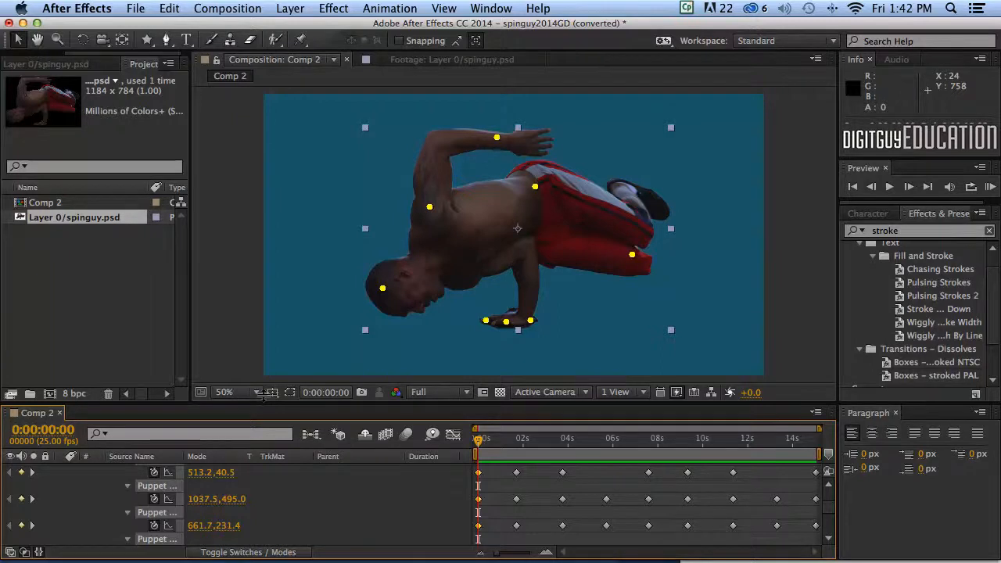
- Create a new 1280 x 720 composition named Comp 3 at 25 fps with a duration of 0:00:20:00
key(super+n)
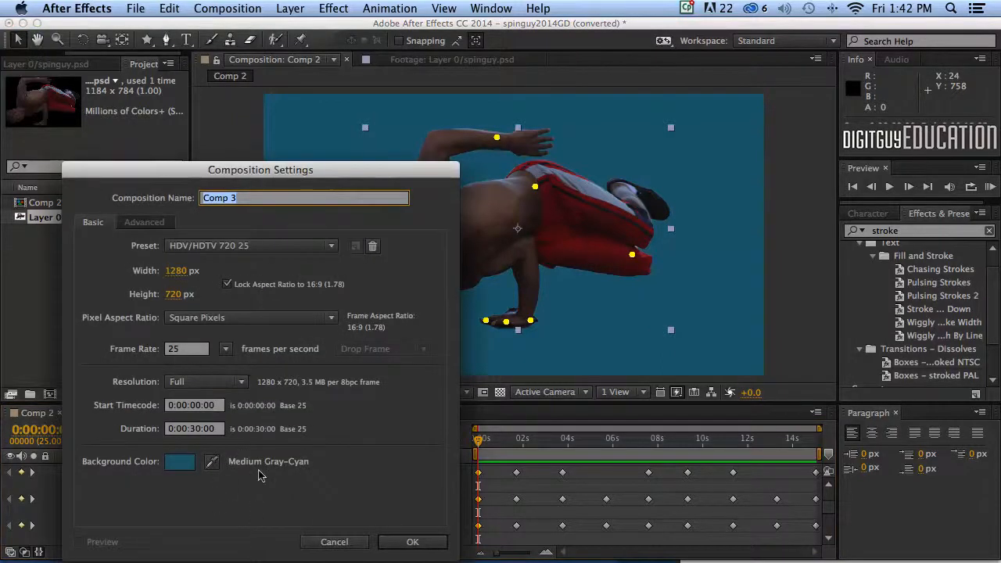
click(210, 431)
click(191, 431)
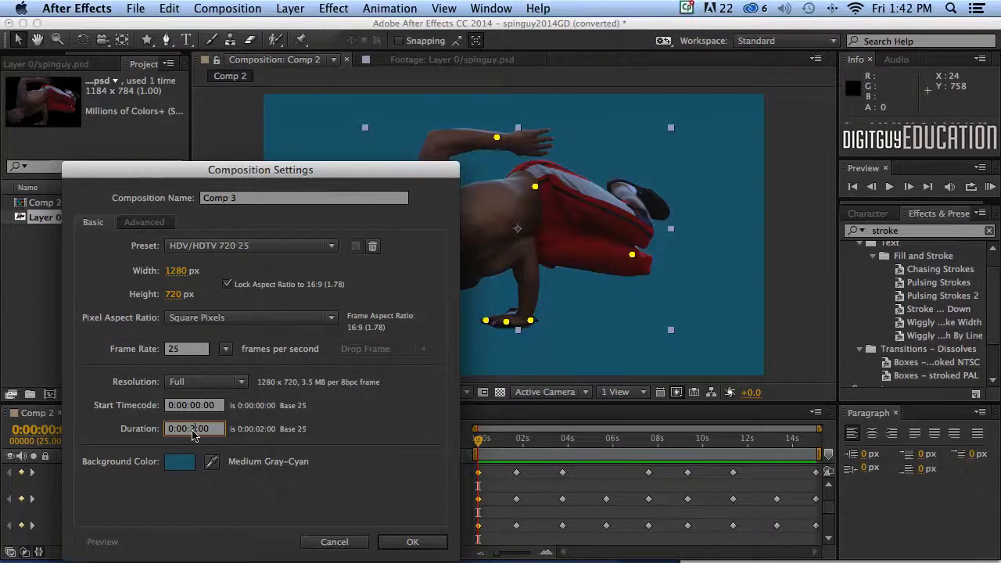
click(412, 542)
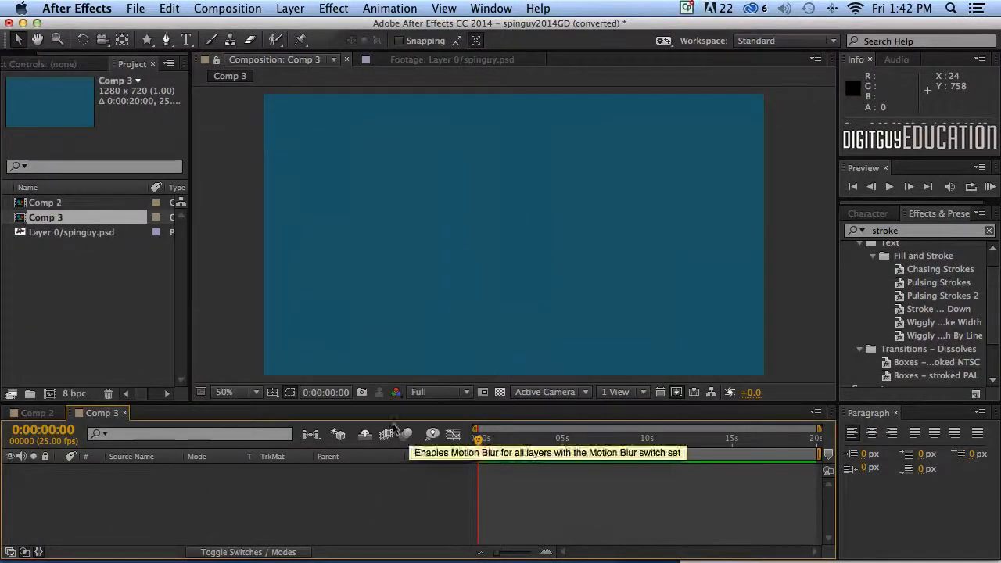
- Nest Comp 2 as a layer in Comp 3, starting at the first frame
click(13, 201)
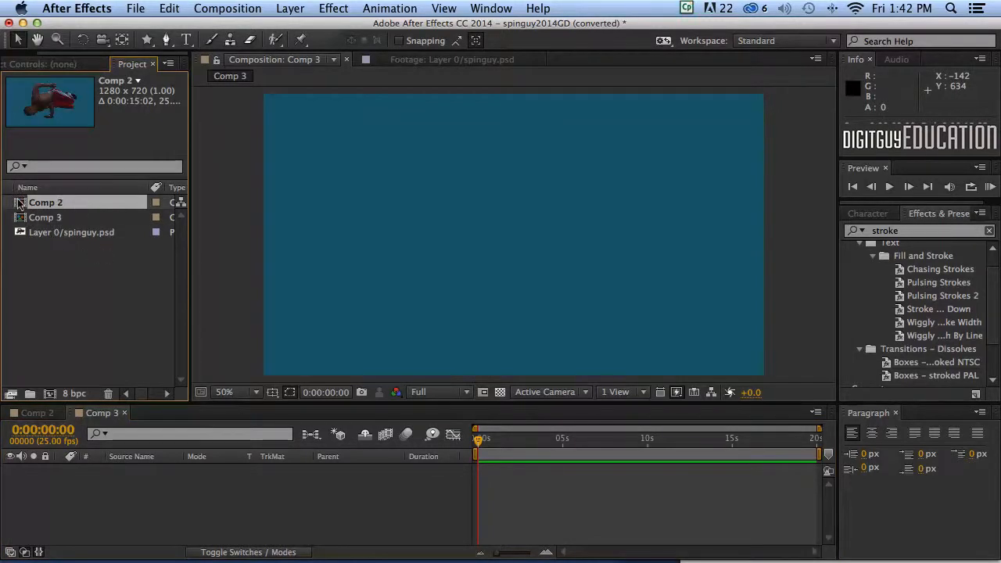
drag(18, 202, 98, 482)
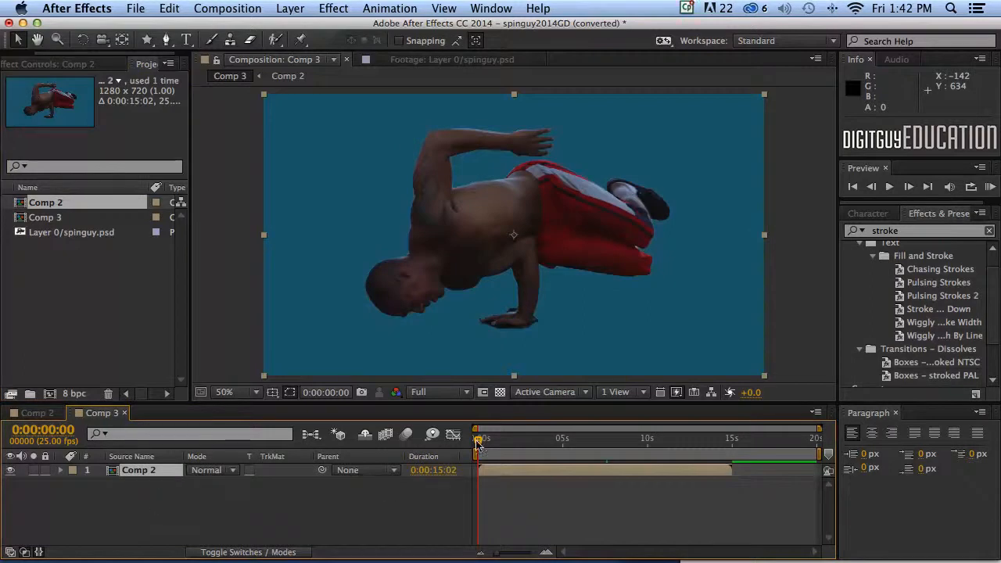
mouse_move(479, 443)
mouse_down()
mouse_move(538, 444)
mouse_move(458, 436)
mouse_move(577, 442)
mouse_move(469, 446)
mouse_move(542, 453)
mouse_move(468, 456)
mouse_move(478, 446)
mouse_move(552, 443)
mouse_move(469, 443)
mouse_up()
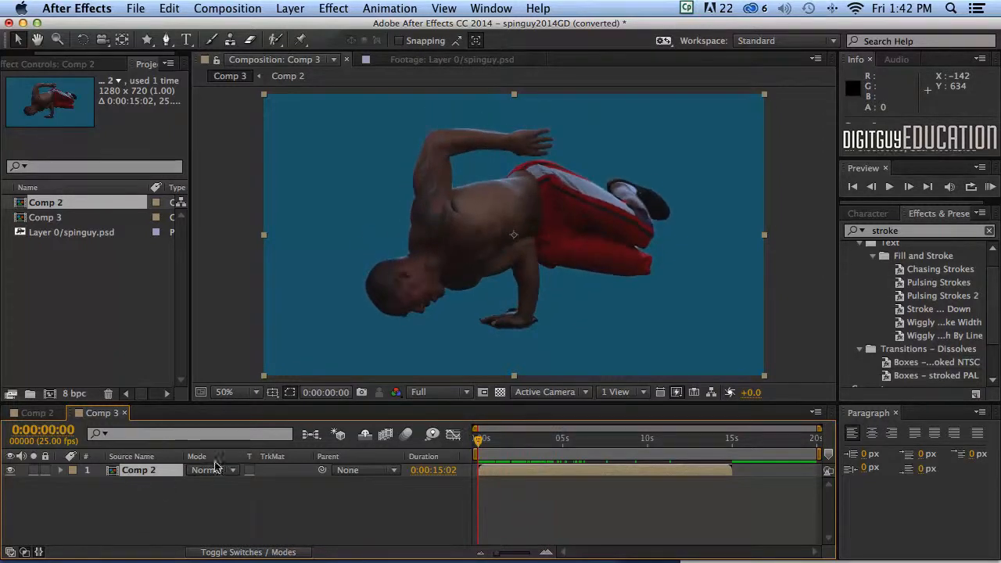
- Keyframe the Comp 2 layer's Scale from 9% at the first frame to 99% at 0:00:02:05
key(s)
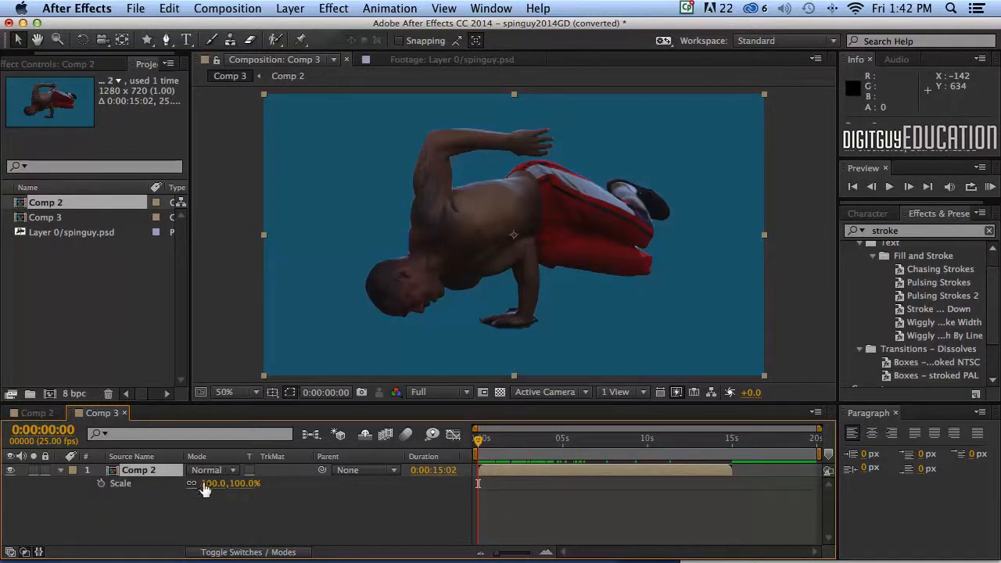
drag(208, 483, 126, 470)
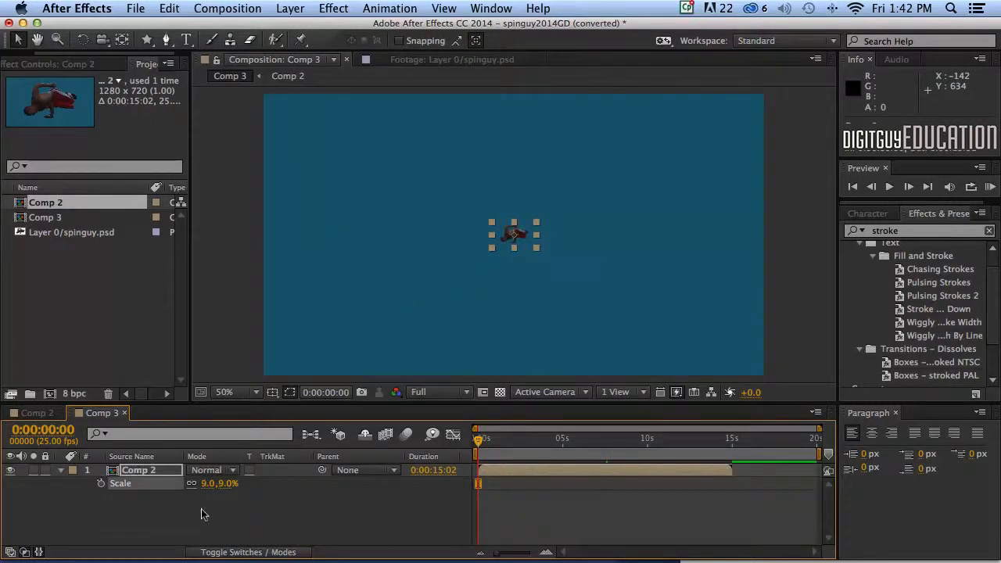
click(100, 484)
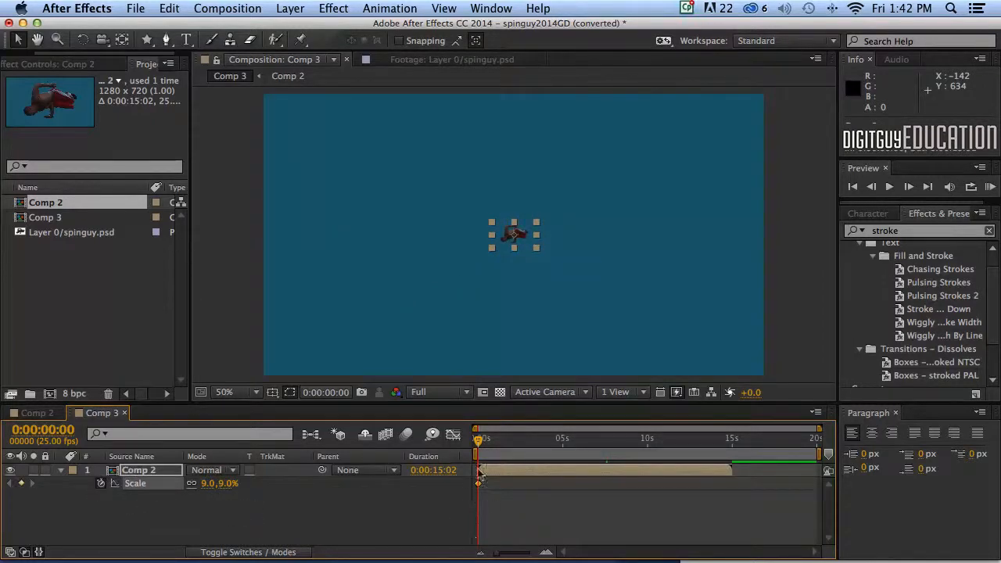
drag(478, 439, 512, 440)
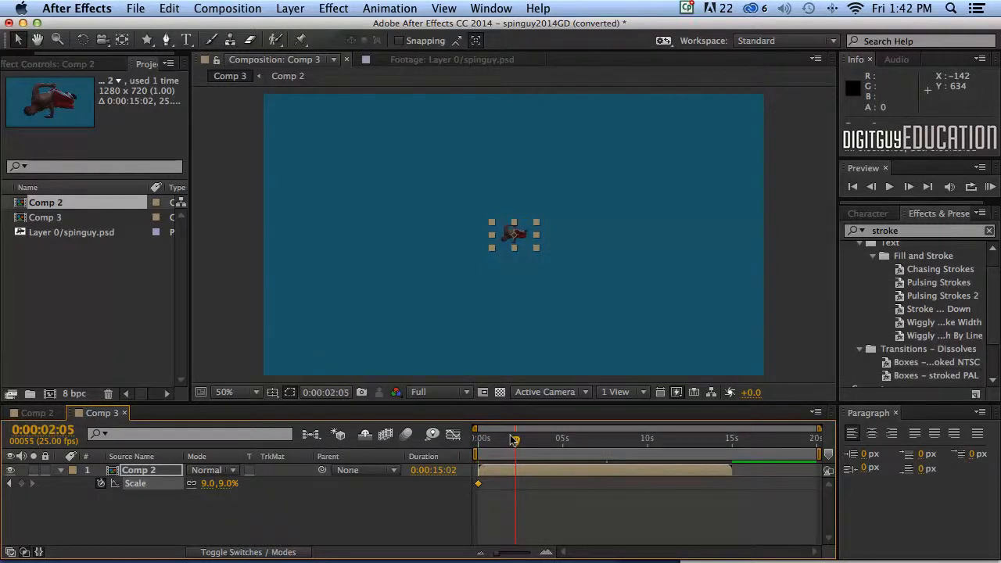
drag(200, 488, 265, 476)
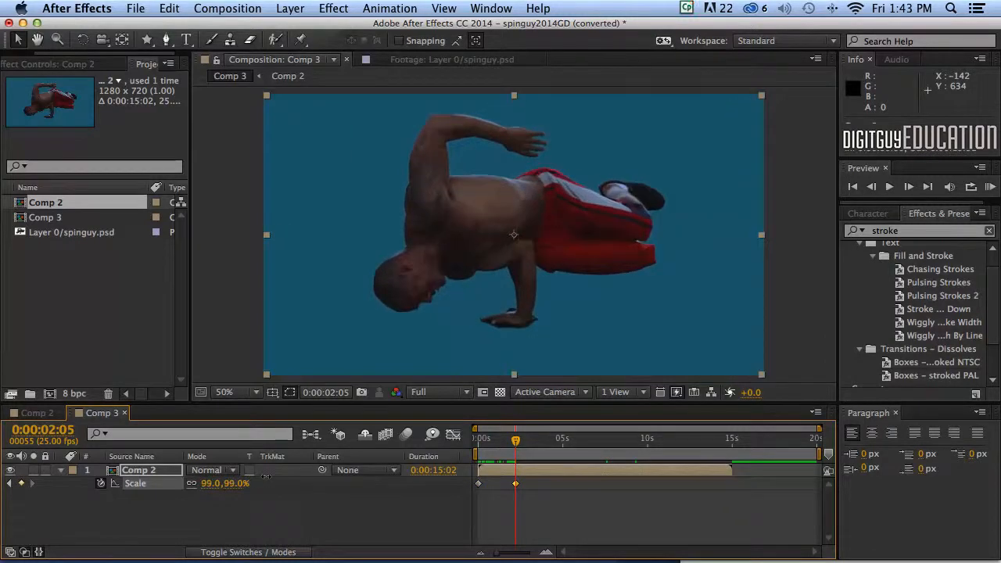
- Play the scale-up animation from the first frame to check it
drag(514, 443, 474, 443)
key(space)
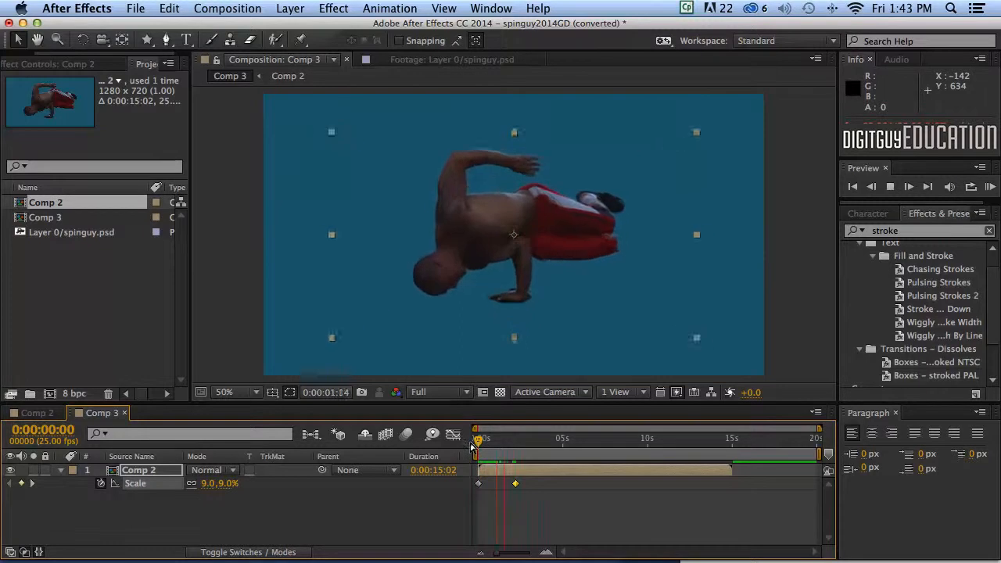
click(519, 438)
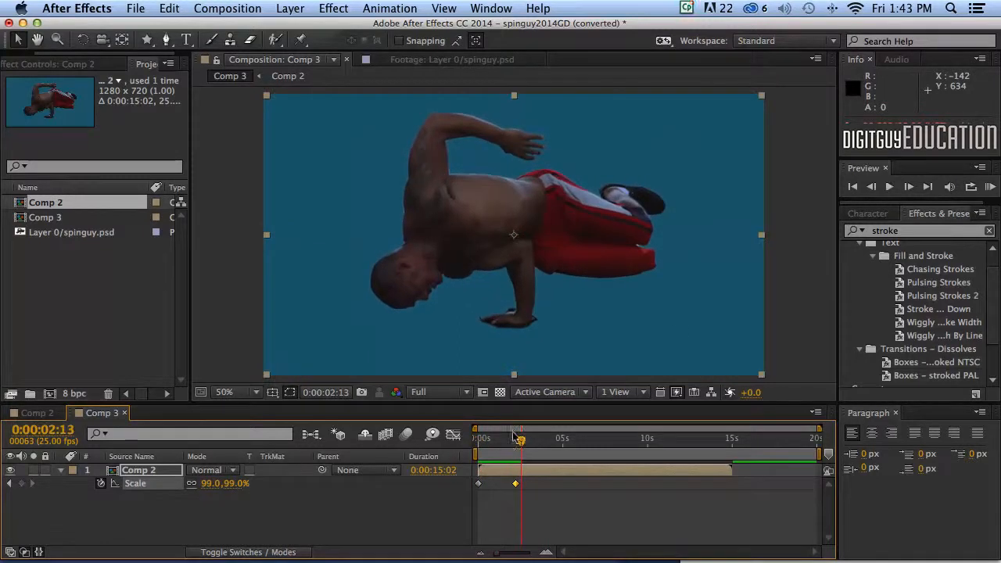
- Keyframe the Comp 2 layer's Rotation from 0 at the first frame to 2 full revolutions at 0:00:02:08
drag(520, 440, 474, 440)
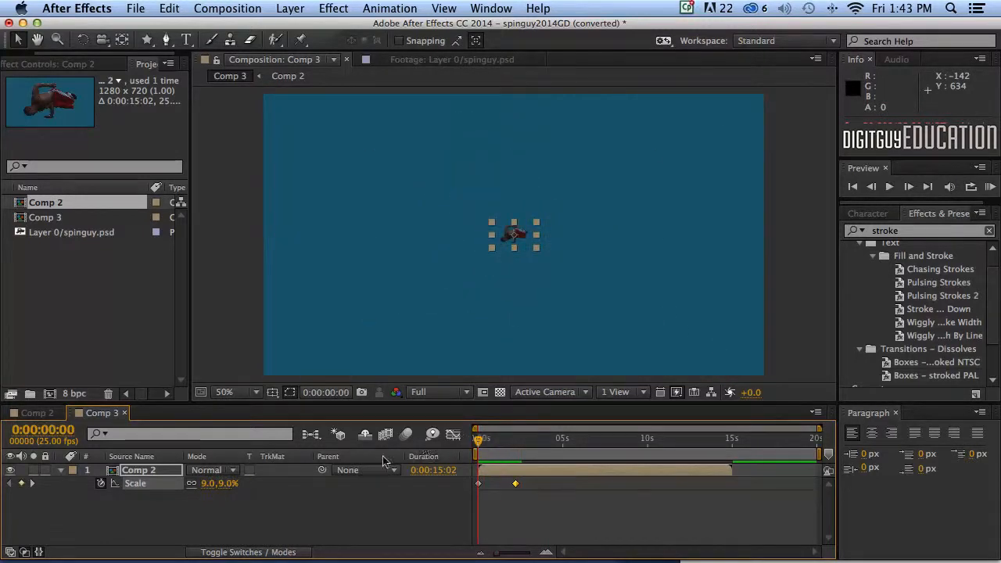
click(159, 476)
key(r)
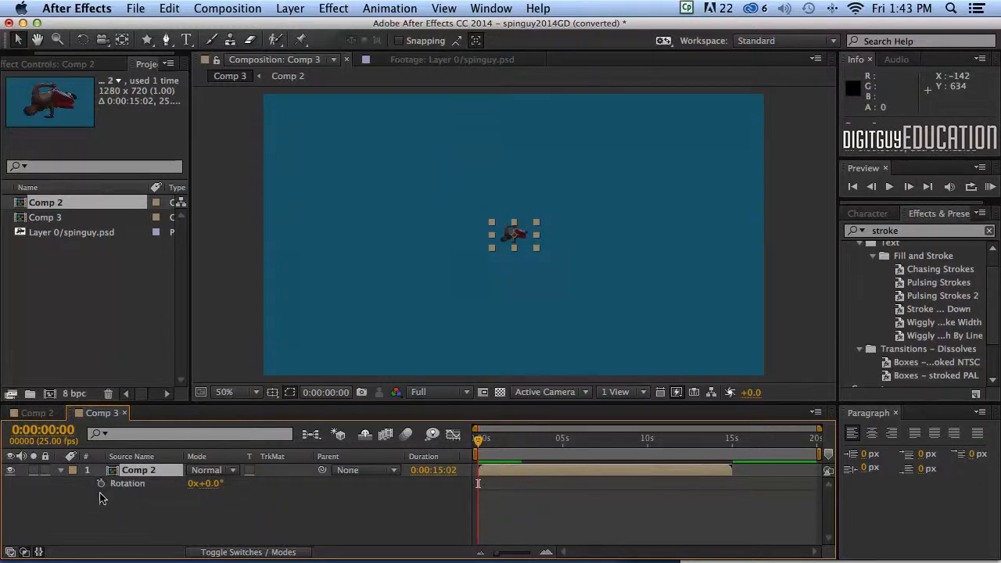
click(101, 483)
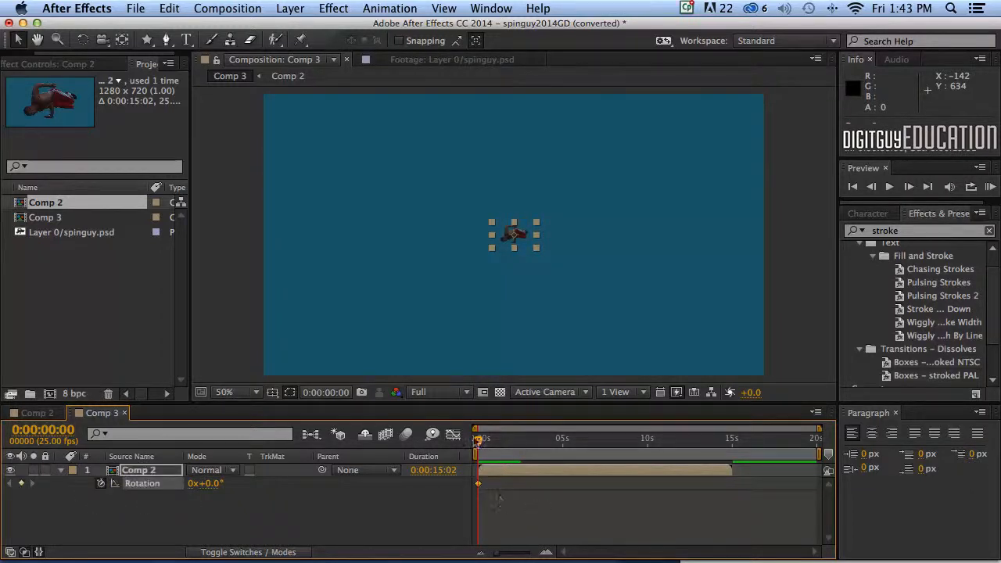
drag(477, 440, 515, 439)
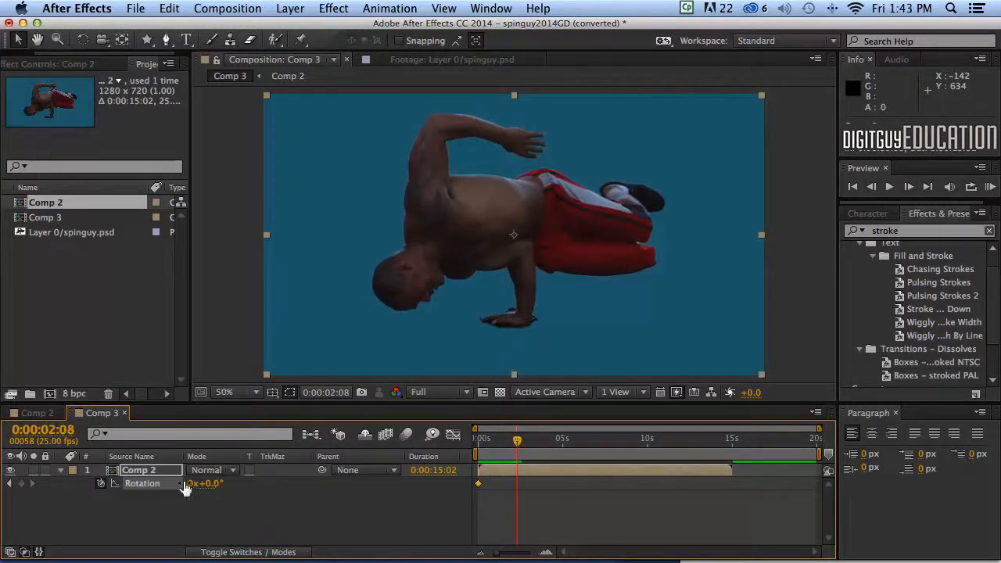
click(186, 485)
text(2)
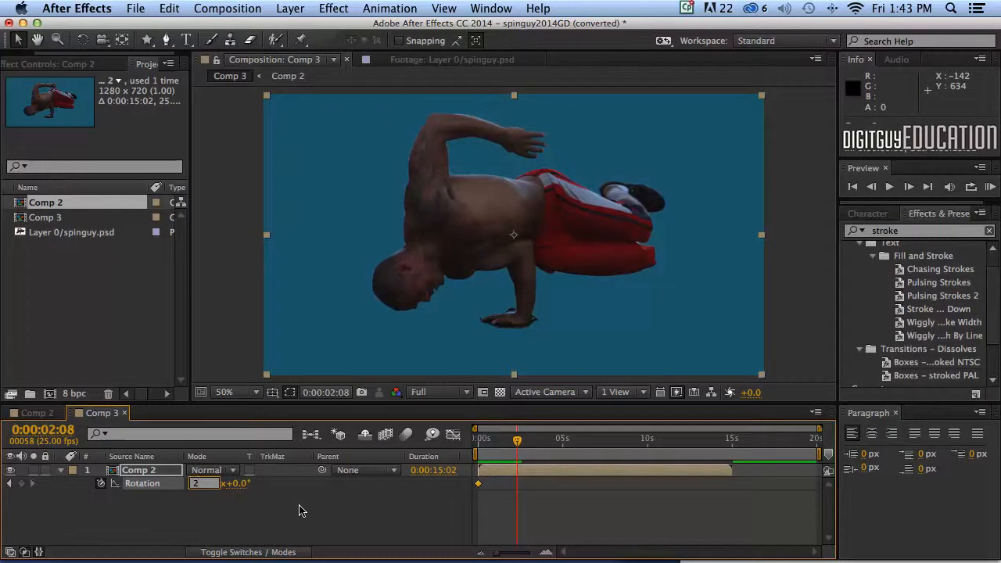
click(297, 510)
- Return to the first frame and enable motion blur for both the Comp 2 layer and the composition
drag(517, 441, 467, 443)
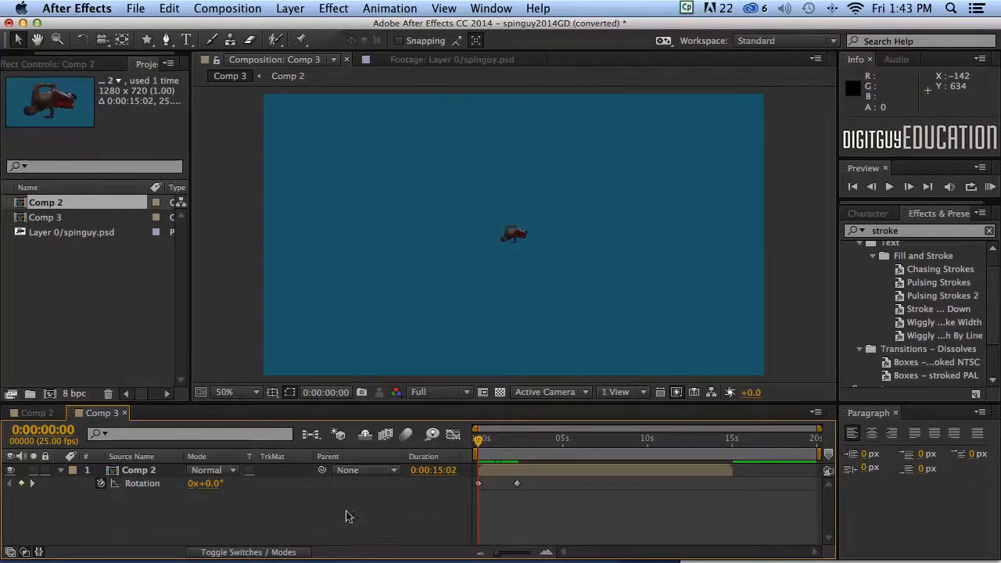
click(250, 480)
click(266, 510)
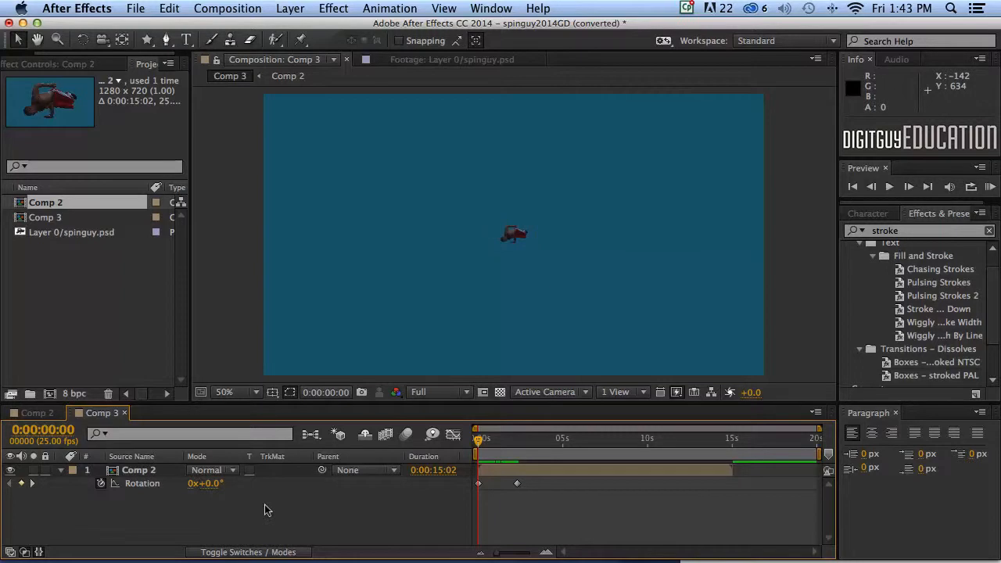
click(233, 553)
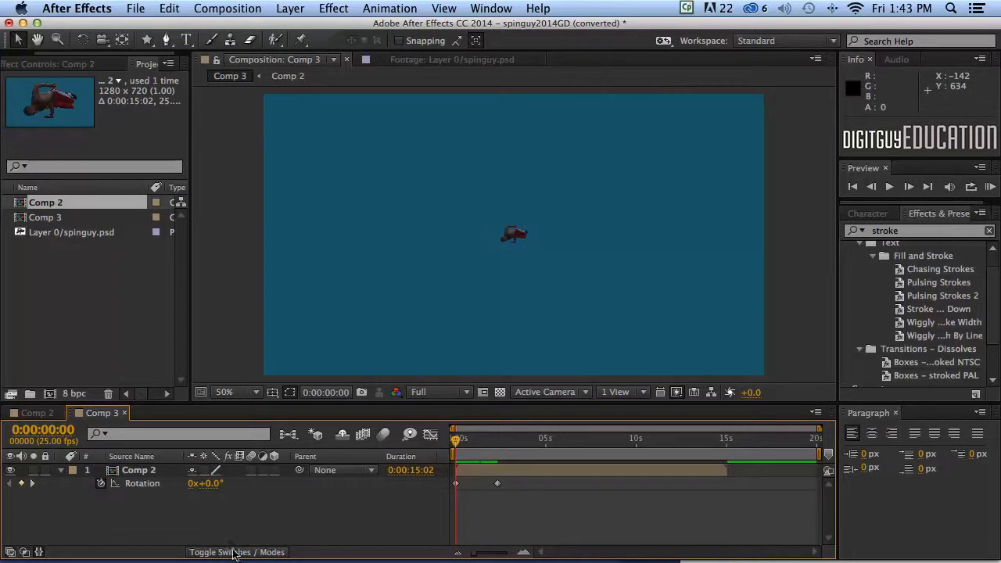
click(240, 511)
click(249, 470)
click(250, 471)
click(383, 435)
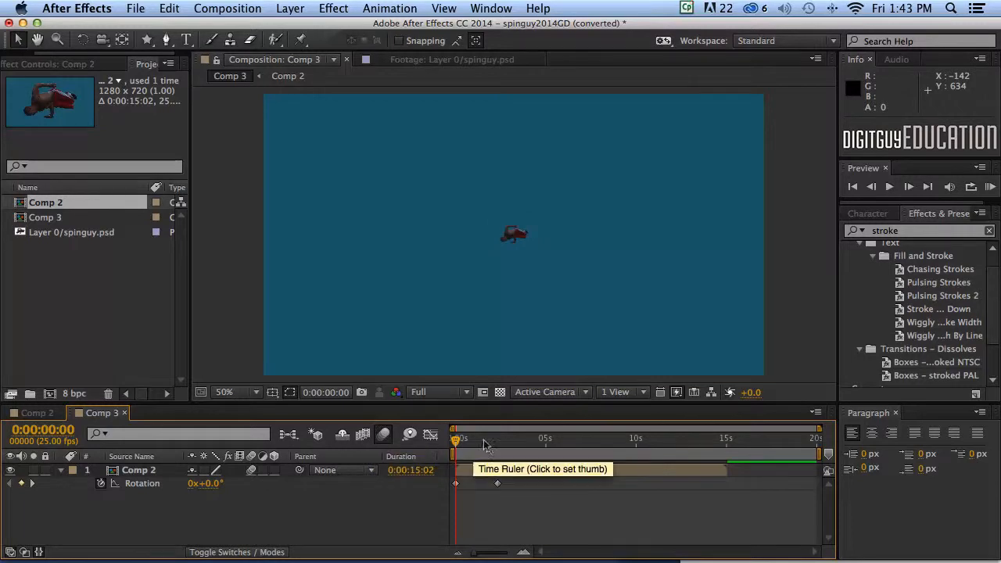
- Apply Easy Ease to both Rotation keyframes of the Comp 2 layer
click(460, 439)
mouse_move(456, 439)
mouse_down()
mouse_move(491, 442)
mouse_move(446, 443)
mouse_up()
drag(509, 500, 440, 477)
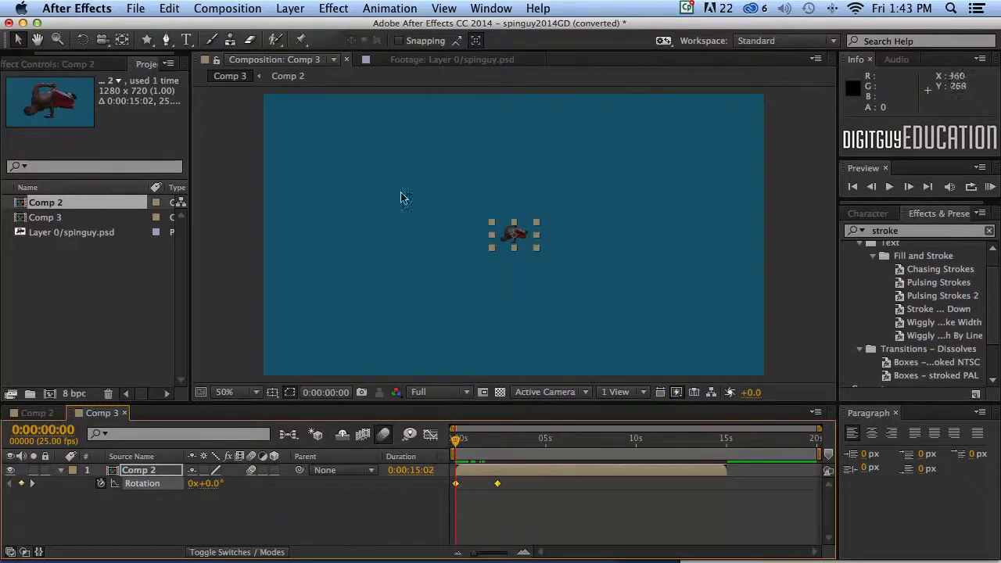
click(386, 8)
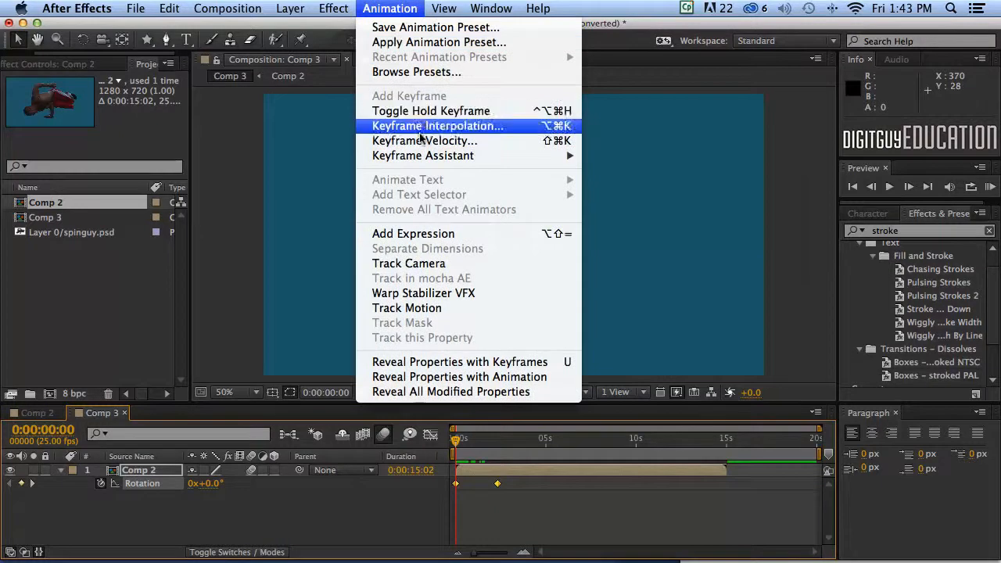
mouse_move(425, 156)
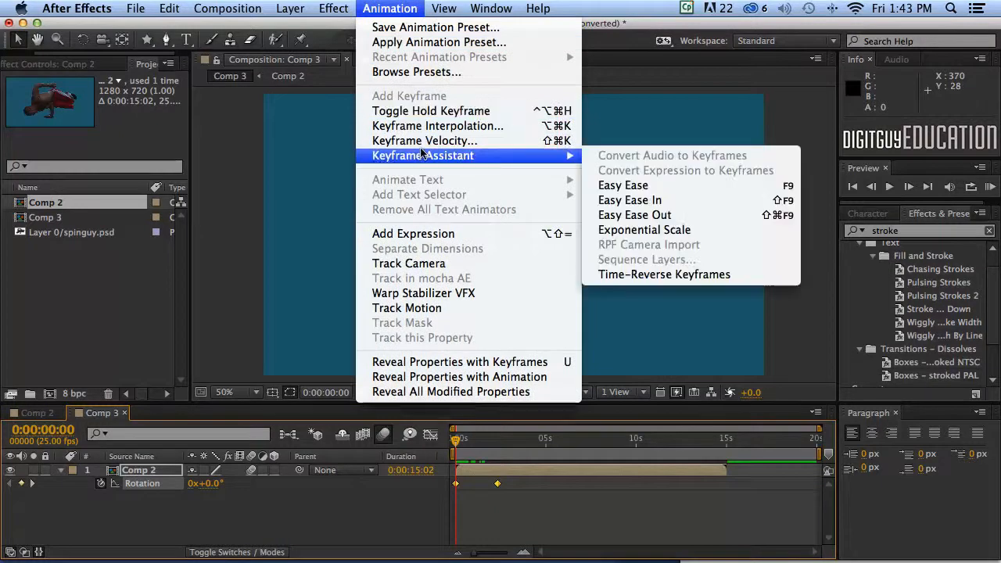
click(617, 186)
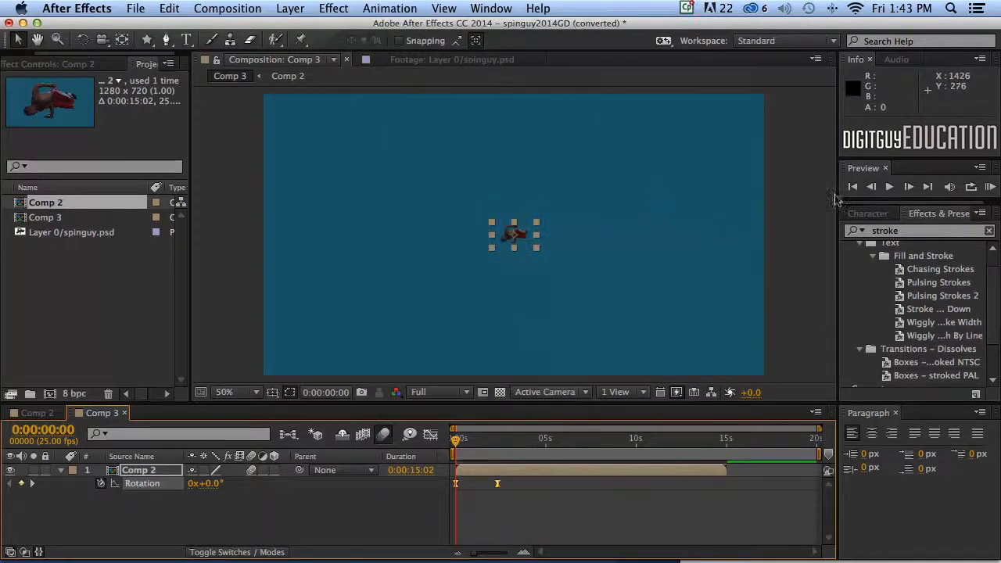
- Play a RAM preview of the spinning scale-up with motion blur, then stop it
click(990, 187)
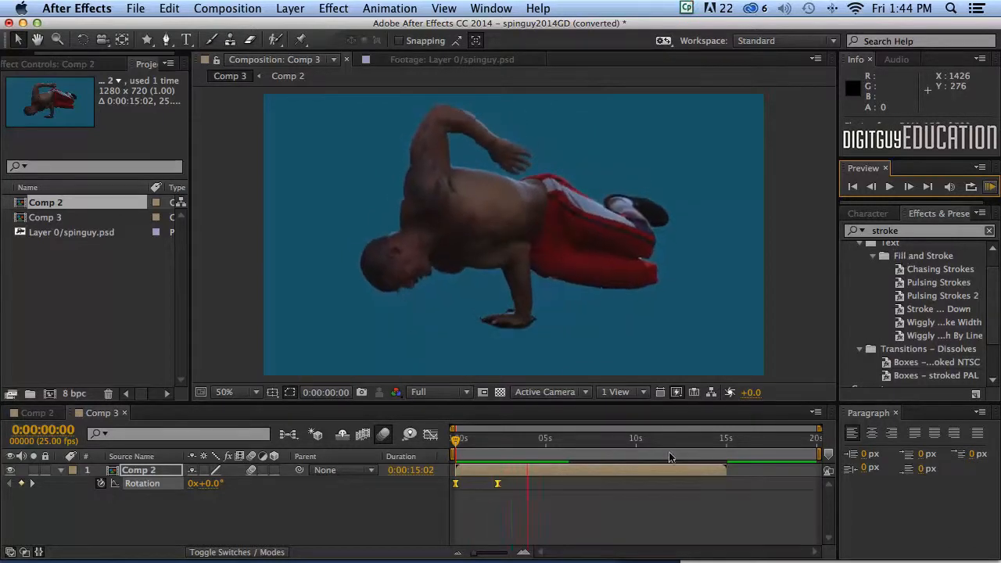
click(524, 509)
key(space)
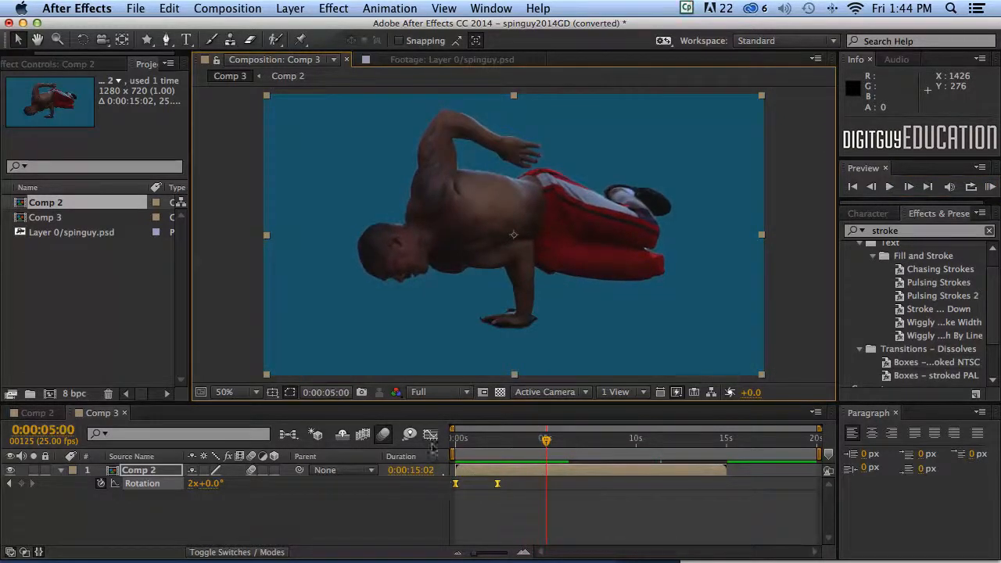
- Move the ending Scale and Rotation keyframes together to about one second and RAM preview the faster spin from the first frame
key(shift+s)
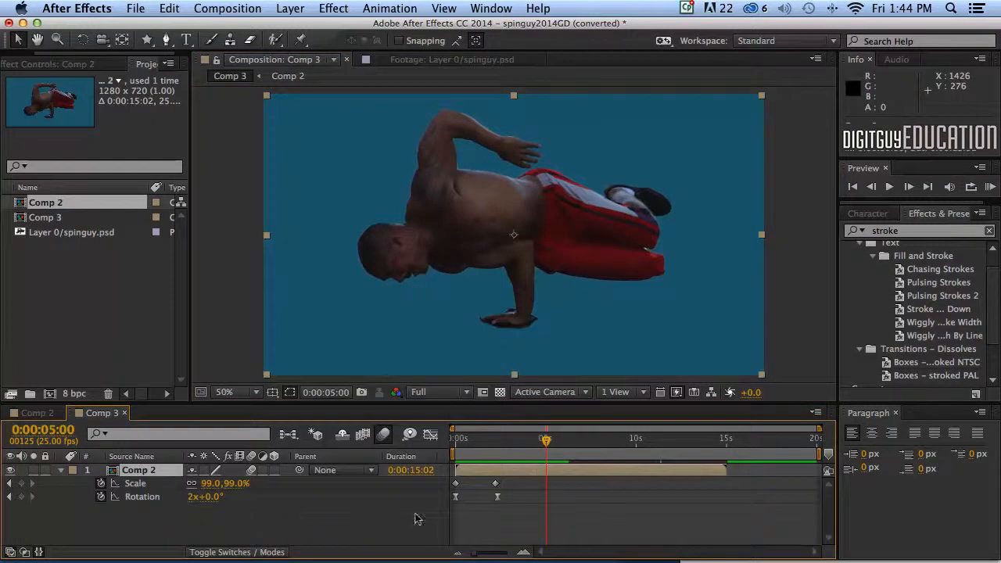
click(499, 487)
drag(508, 480, 471, 484)
key(Home)
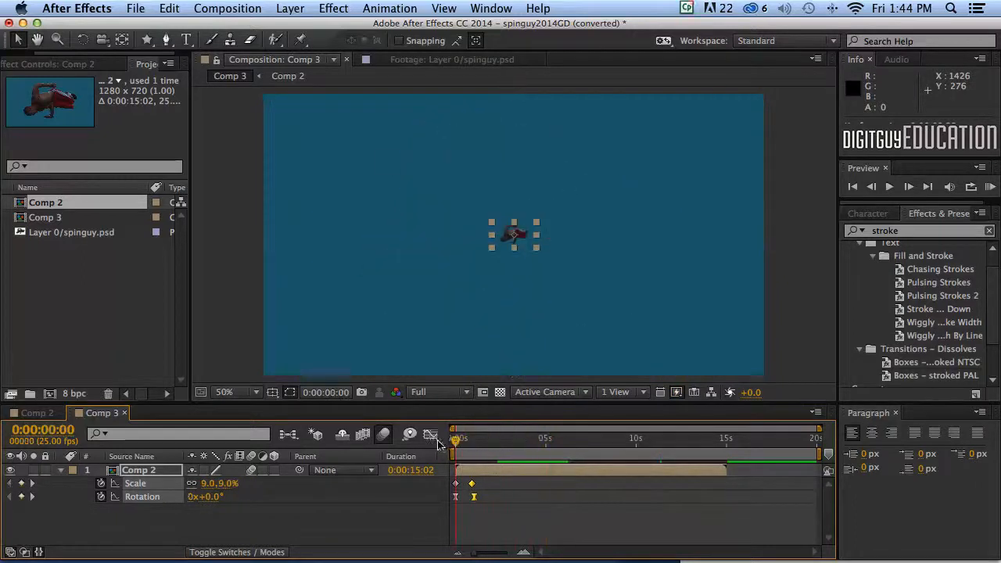
click(990, 188)
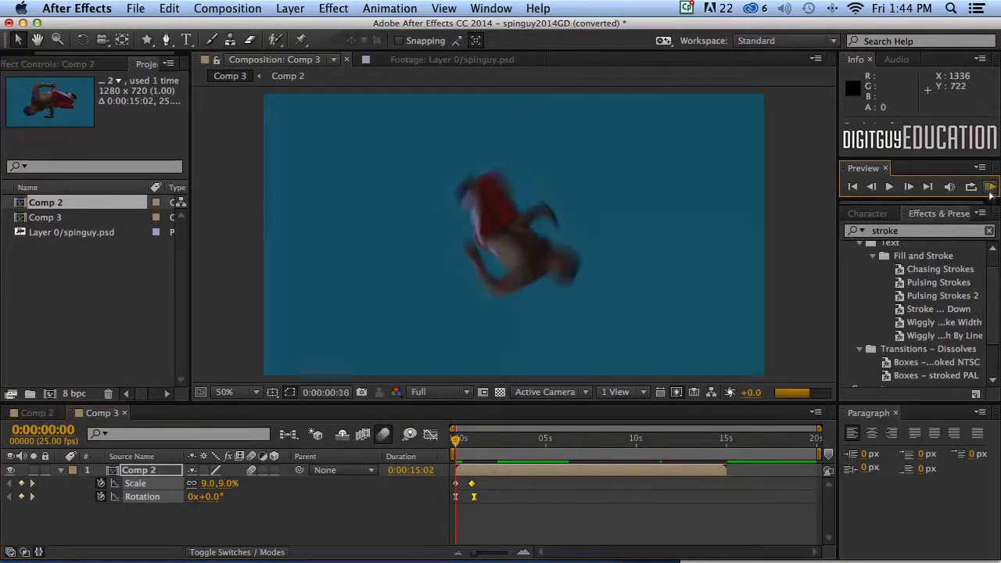